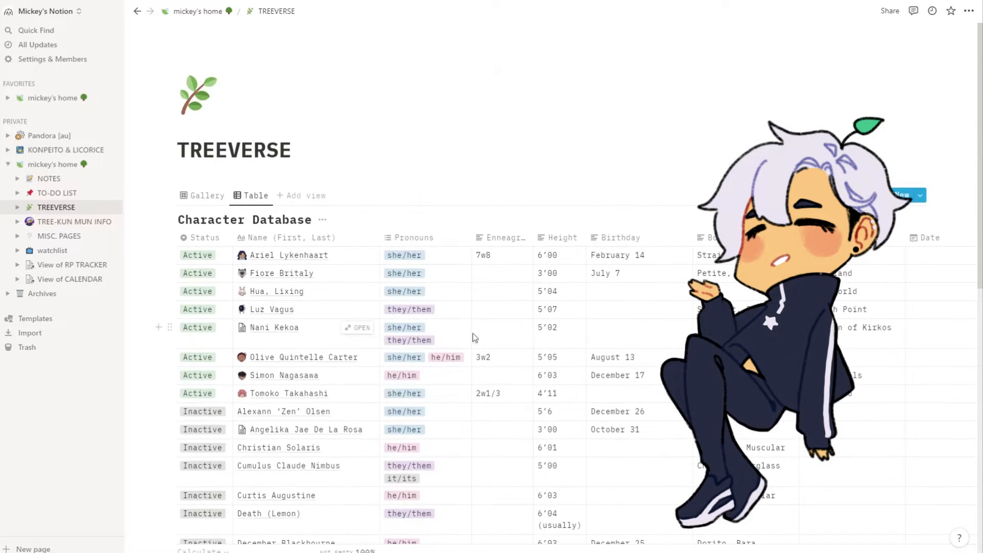
- Switch the character database to its gallery view and read through the first character's page
{"action": "left_click", "coordinate": [203, 195]}
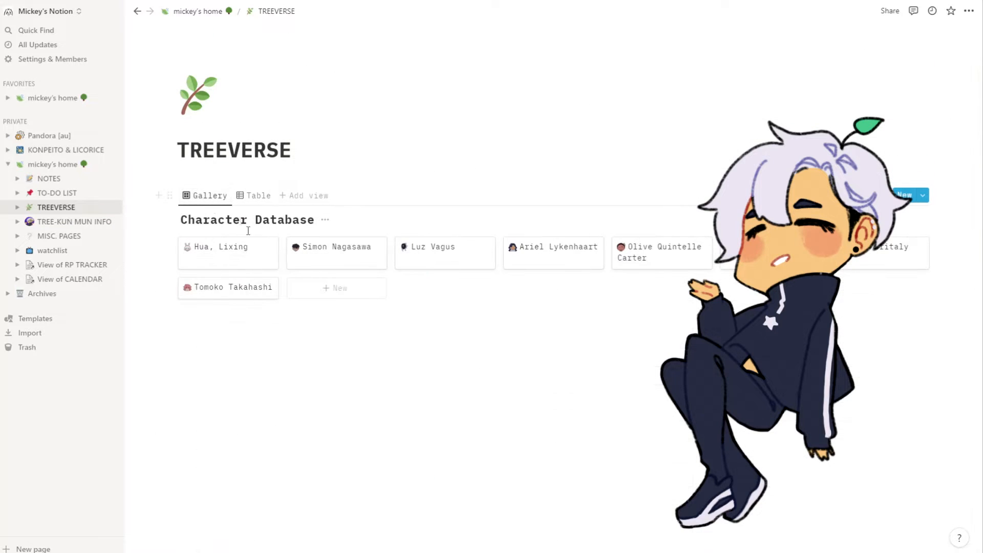
{"action": "left_click", "coordinate": [246, 264]}
{"action": "scroll", "coordinate": [512, 307], "scroll_direction": "down", "scroll_amount": 8}
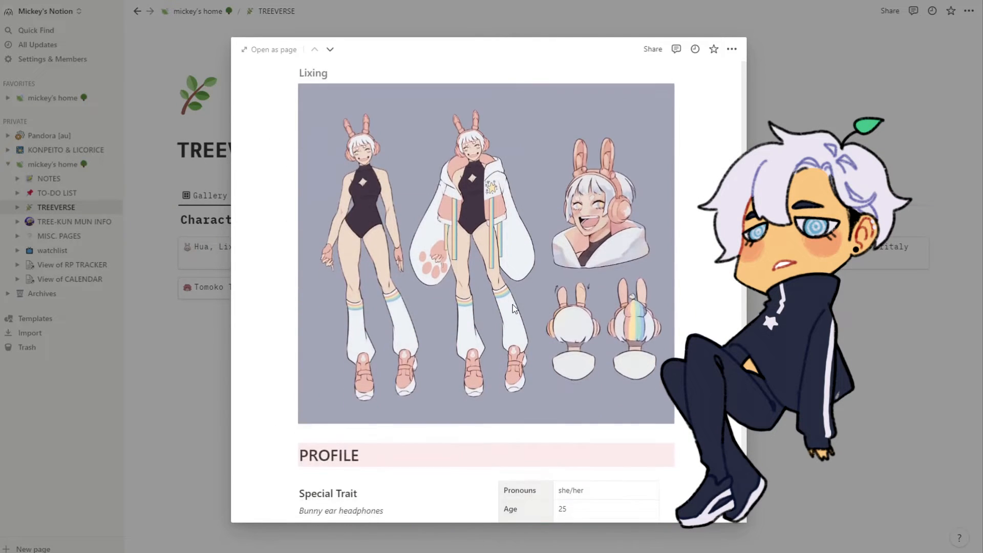
{"action": "scroll", "coordinate": [512, 304], "scroll_direction": "down", "scroll_amount": 10}
{"action": "scroll", "coordinate": [514, 307], "scroll_direction": "down", "scroll_amount": 10}
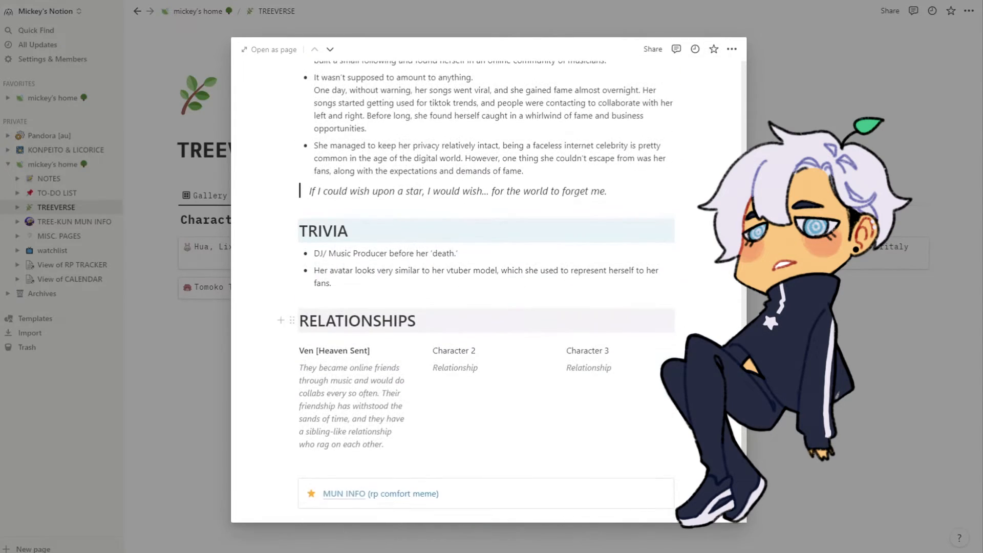
{"action": "key", "text": "Escape"}
- Read through the Olive and Tomoko character pages to compare their layouts
{"action": "left_click", "coordinate": [648, 271]}
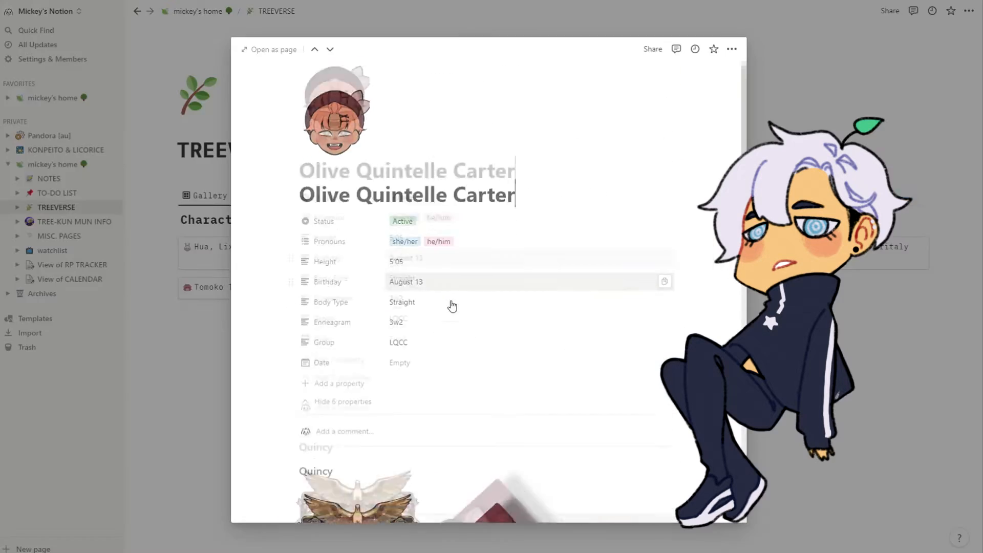
{"action": "scroll", "coordinate": [451, 303], "scroll_direction": "down", "scroll_amount": 5}
{"action": "scroll", "coordinate": [456, 303], "scroll_direction": "down", "scroll_amount": 15}
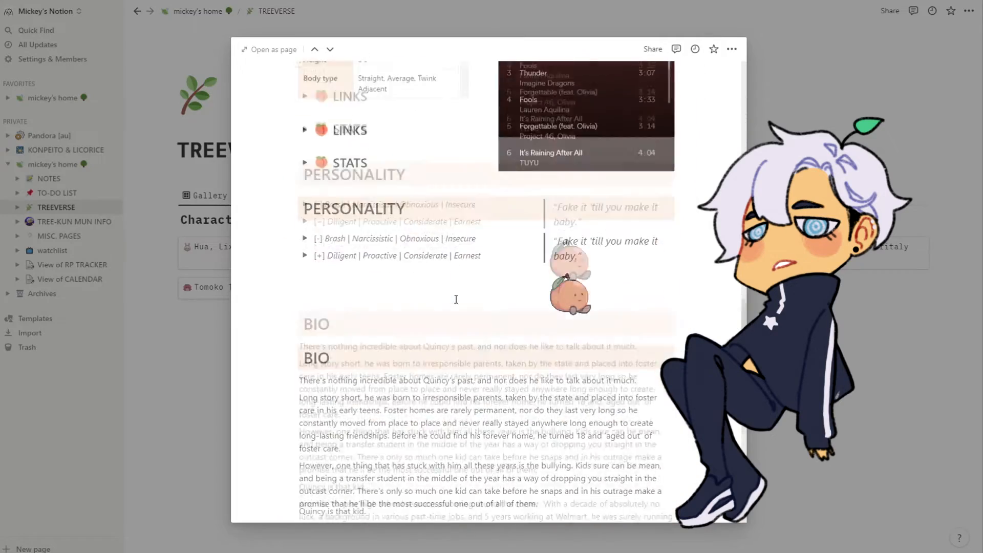
{"action": "key", "text": "Escape"}
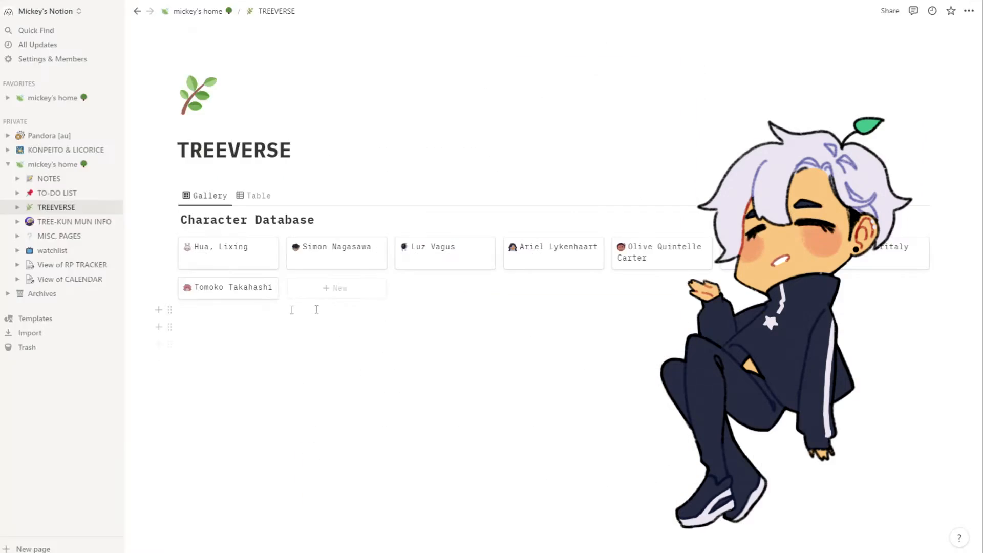
{"action": "left_click", "coordinate": [248, 292]}
{"action": "scroll", "coordinate": [419, 320], "scroll_direction": "down", "scroll_amount": 12}
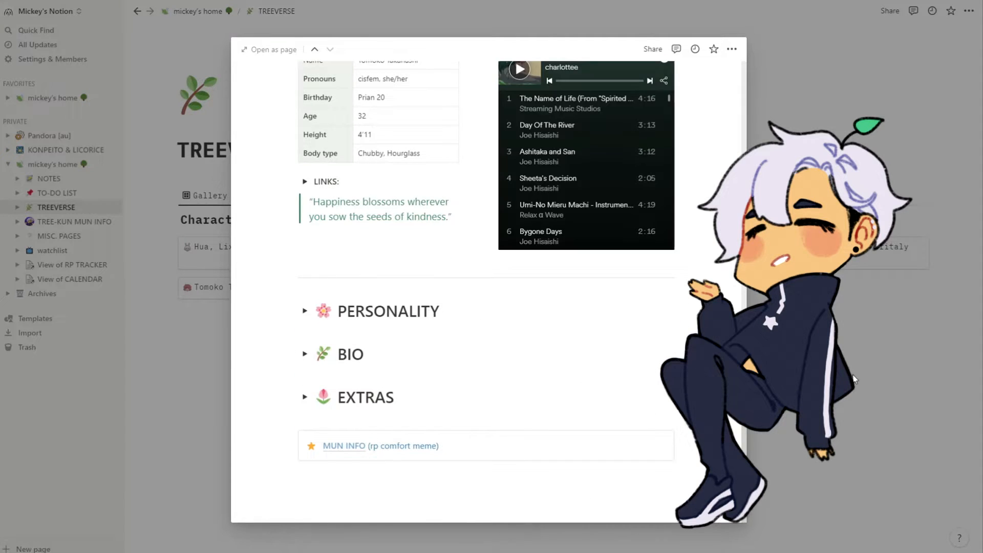
{"action": "key", "text": "Escape"}
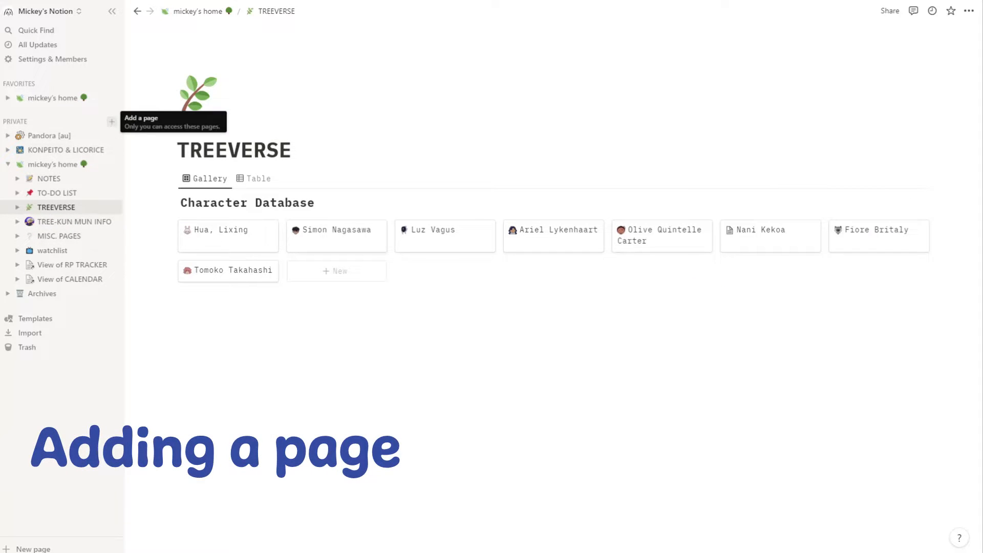
- Create a new private page from the Empty with icon option and set its icon to the seedling emoji
{"action": "left_click", "coordinate": [111, 122]}
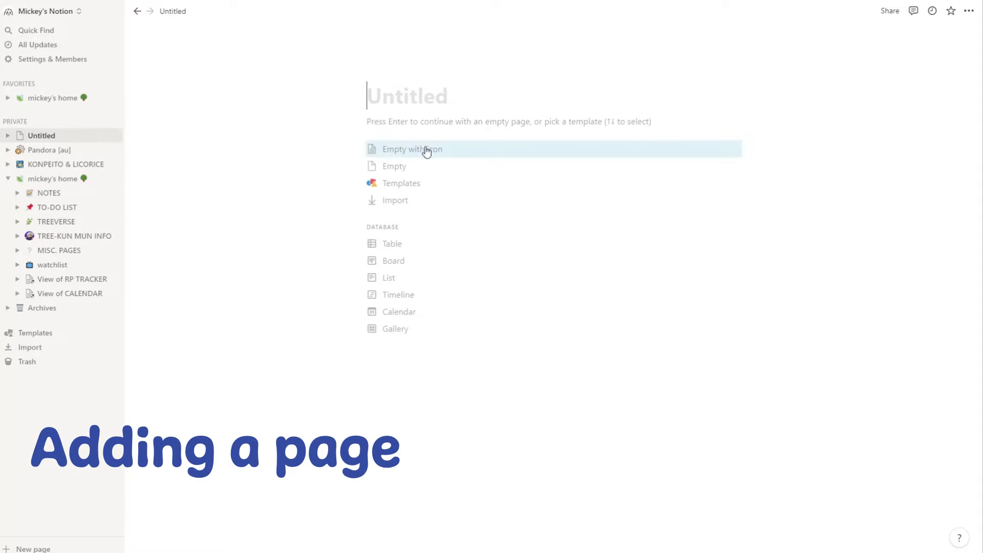
{"action": "left_click", "coordinate": [427, 150]}
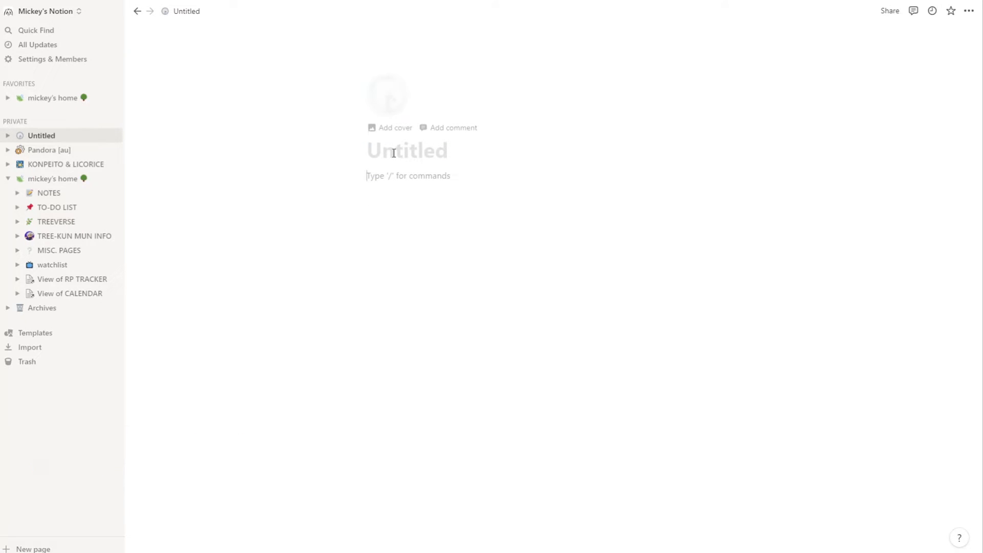
{"action": "left_click", "coordinate": [397, 101]}
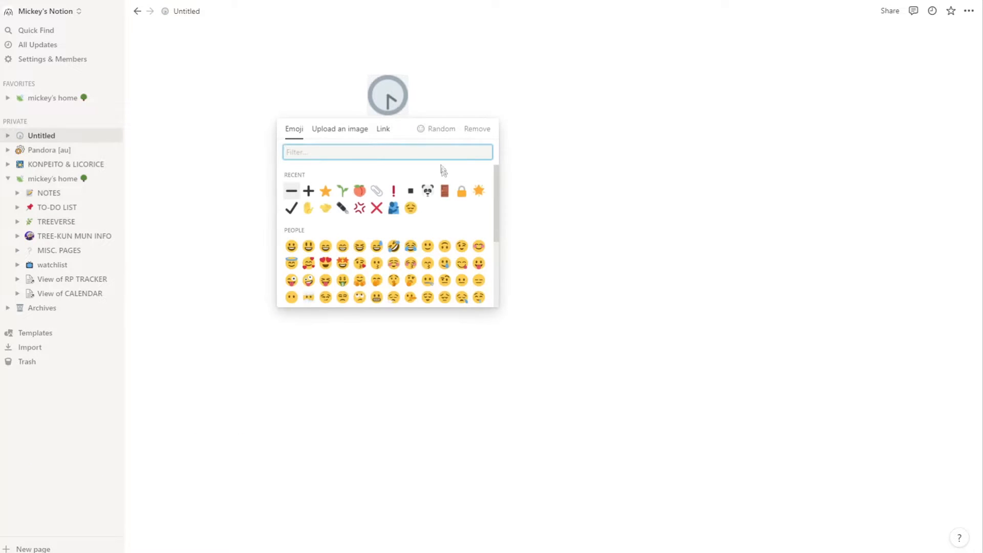
{"action": "left_click", "coordinate": [342, 191]}
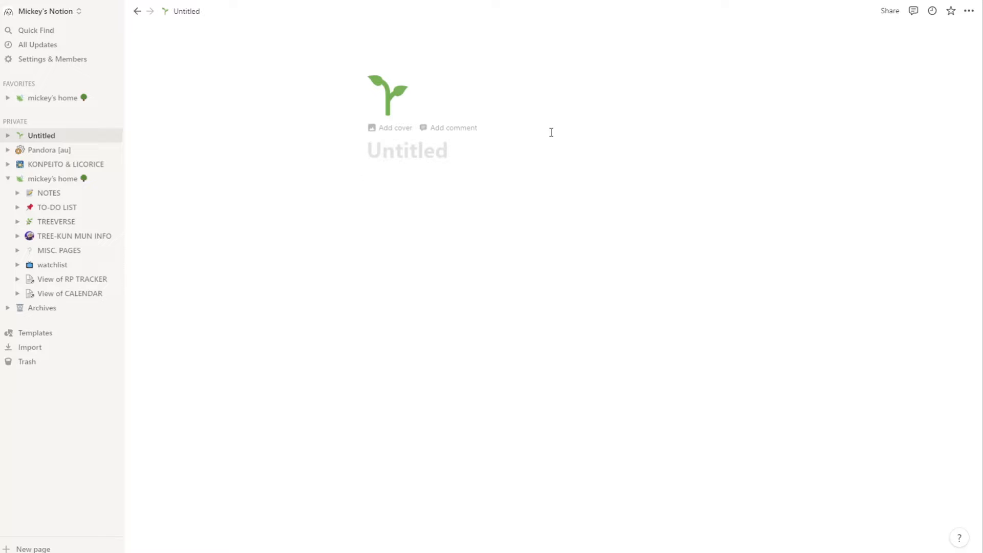
- Add a page cover using the green leaf pattern from The Met Museum – Patterns gallery and reposition it vertically
{"action": "left_click", "coordinate": [391, 127]}
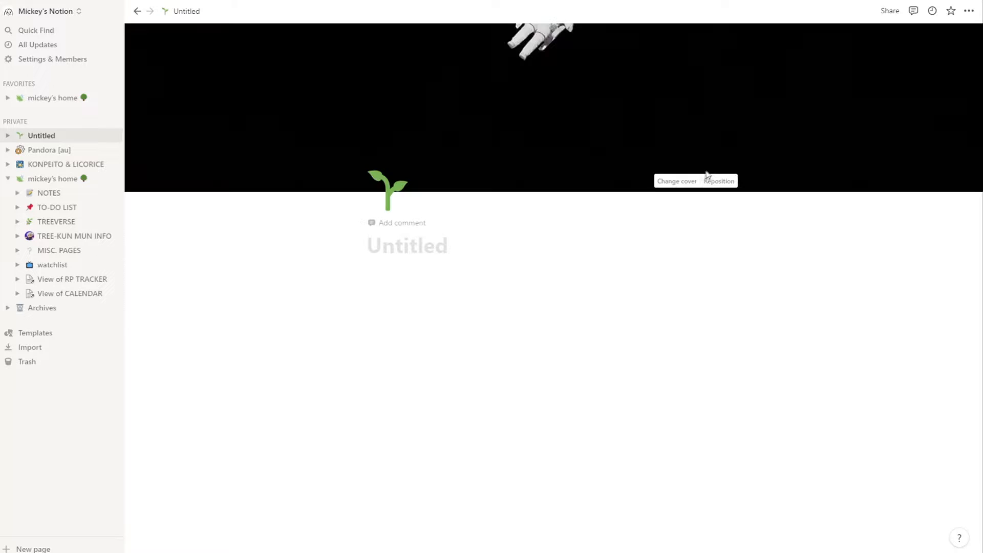
{"action": "left_click", "coordinate": [685, 182]}
{"action": "scroll", "coordinate": [753, 345], "scroll_direction": "down", "scroll_amount": 1}
{"action": "scroll", "coordinate": [754, 346], "scroll_direction": "down", "scroll_amount": 8}
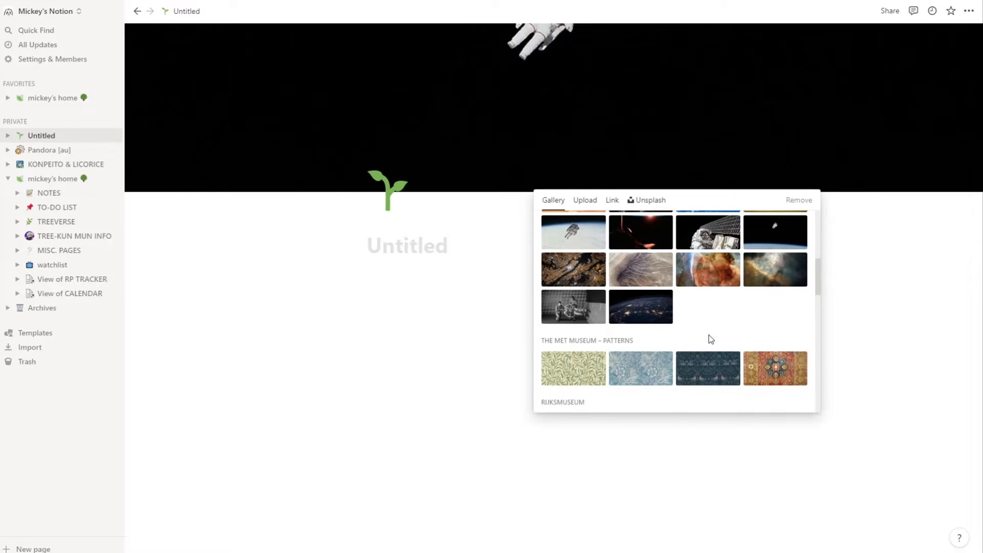
{"action": "scroll", "coordinate": [717, 322], "scroll_direction": "down", "scroll_amount": 2}
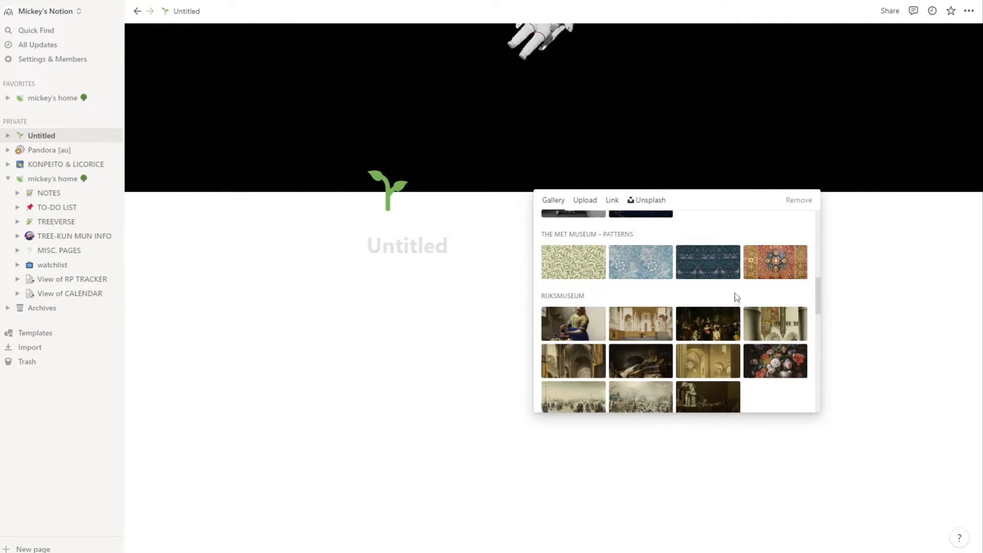
{"action": "left_click", "coordinate": [573, 272]}
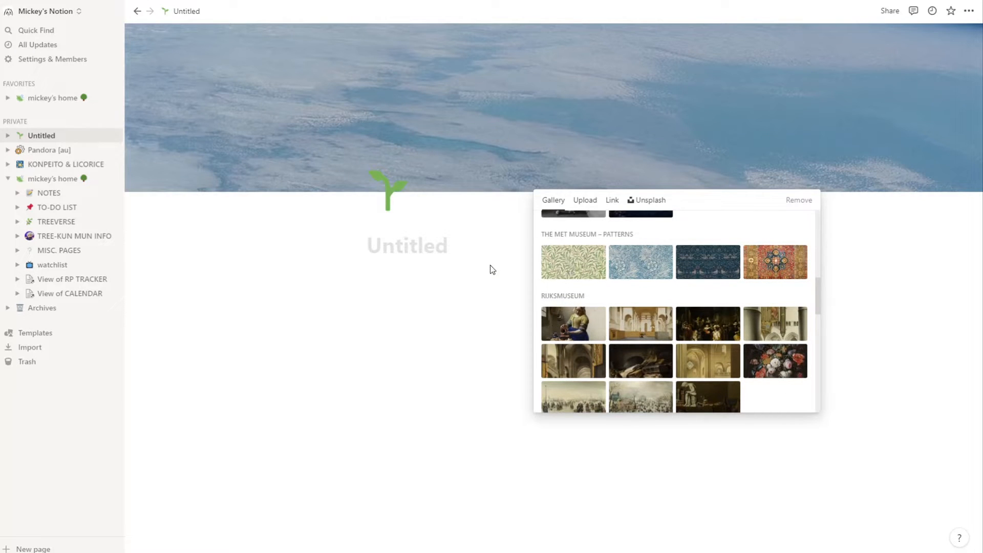
{"action": "left_click", "coordinate": [555, 269]}
{"action": "left_click", "coordinate": [494, 210]}
{"action": "left_click", "coordinate": [722, 182]}
{"action": "left_click_drag", "start_coordinate": [533, 121], "coordinate": [532, 190]}
- Title the new page "Your name" and start an empty text block below it
{"action": "left_click", "coordinate": [538, 245]}
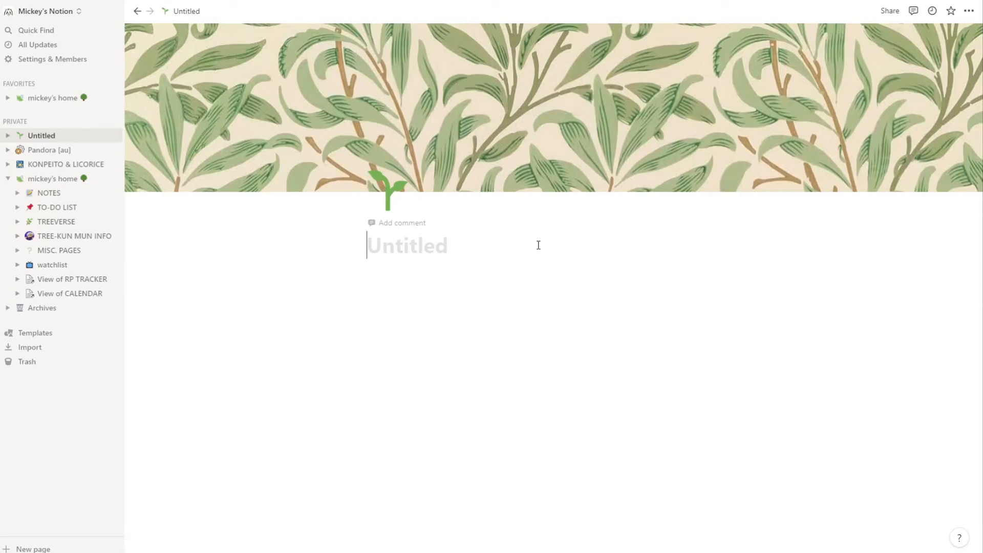
{"action": "type", "text": "Your name"}
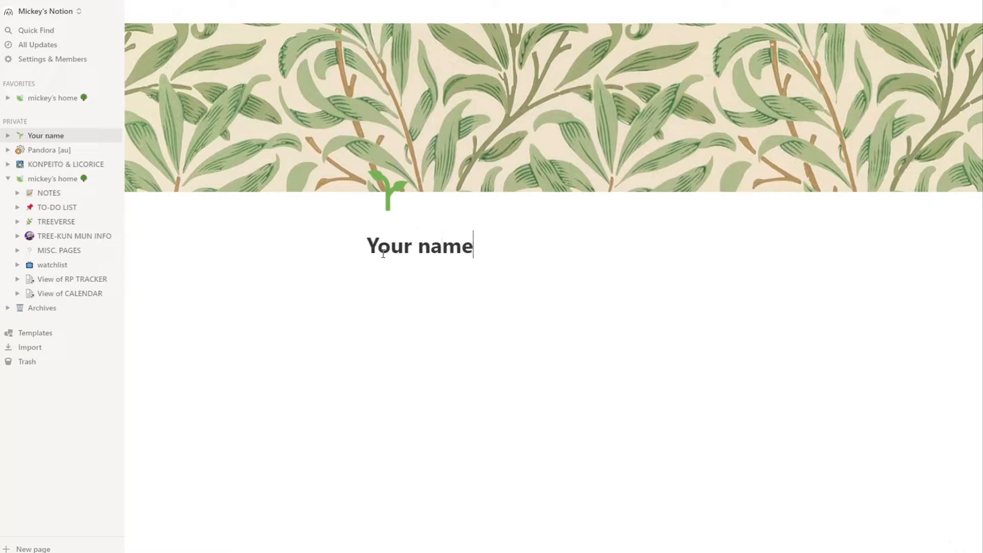
{"action": "key", "text": "Return"}
{"action": "left_click", "coordinate": [360, 271]}
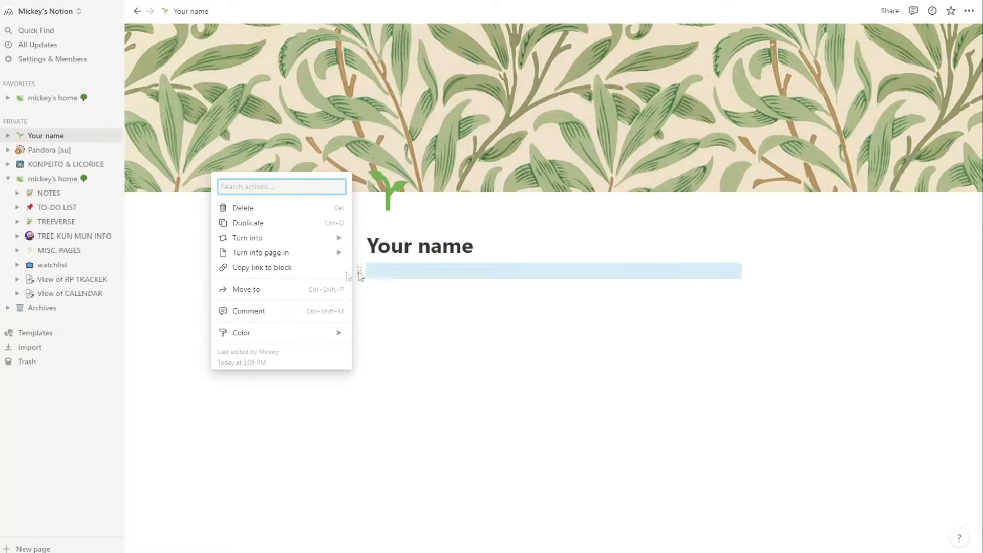
{"action": "mouse_move", "coordinate": [285, 247]}
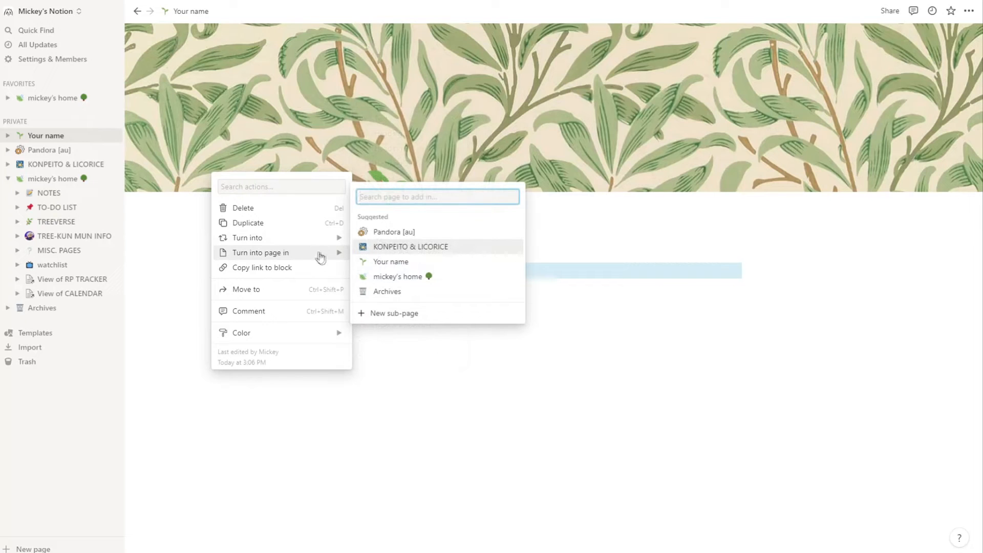
{"action": "mouse_move", "coordinate": [327, 240]}
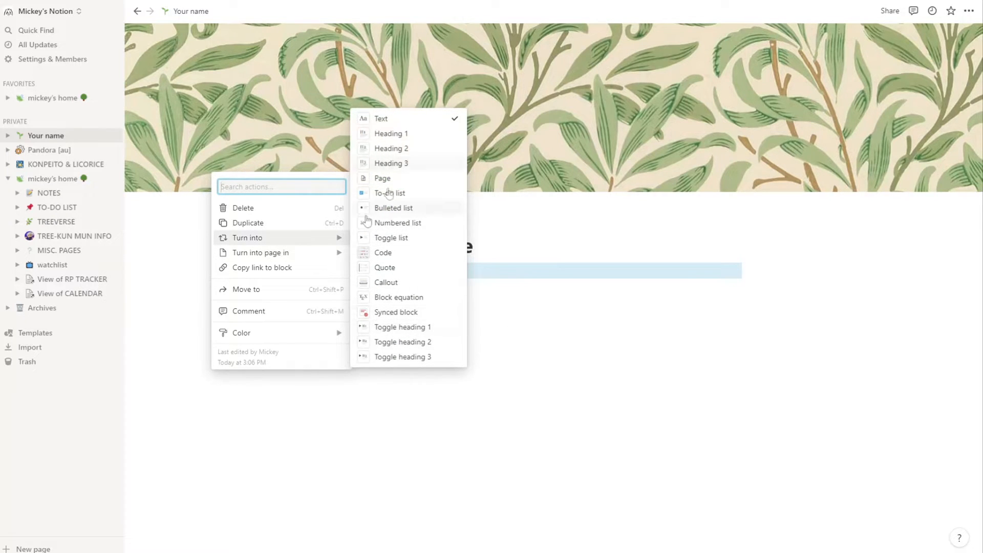
{"action": "left_click", "coordinate": [367, 248]}
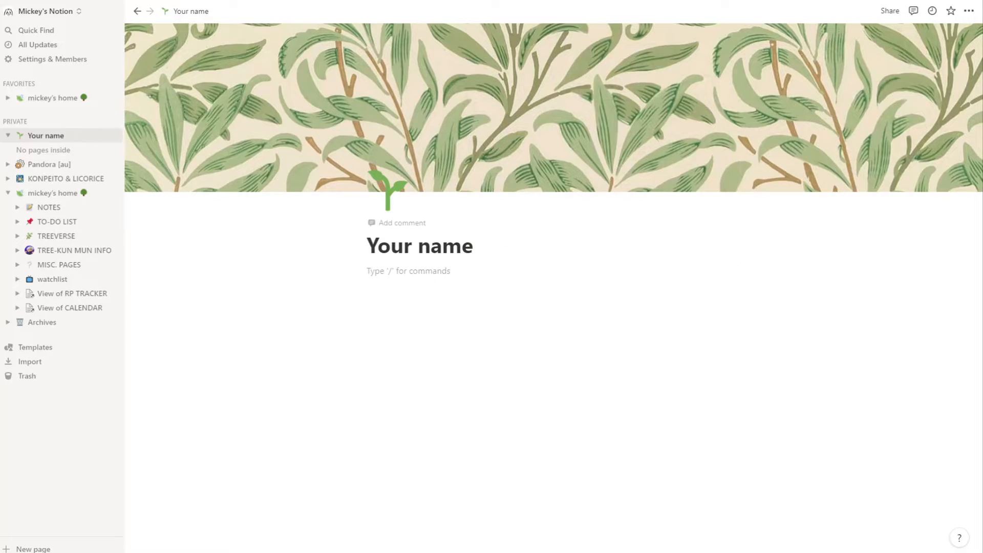
- Insert a table view backed by a new database on the page and name it "Character Database"
{"action": "type", "text": "/table"}
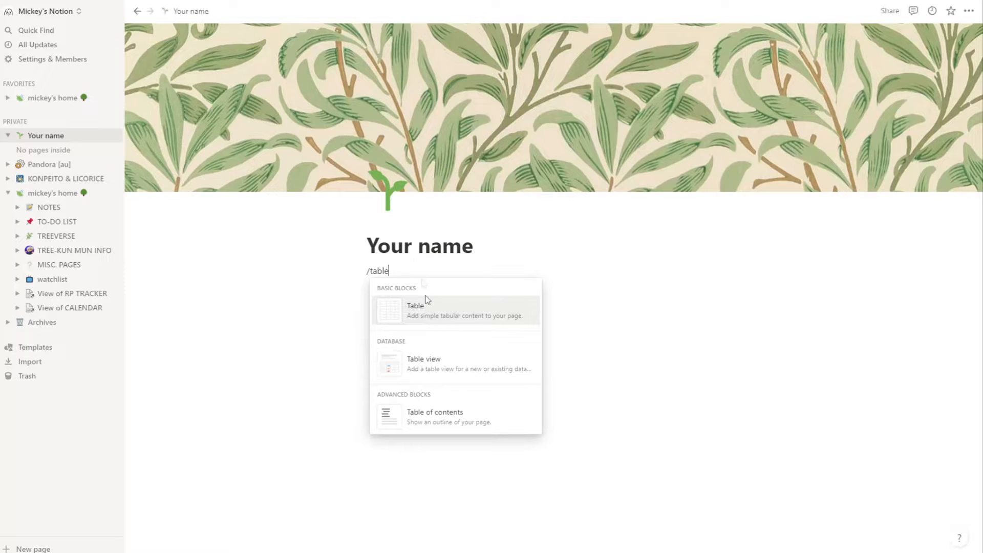
{"action": "left_click", "coordinate": [440, 368]}
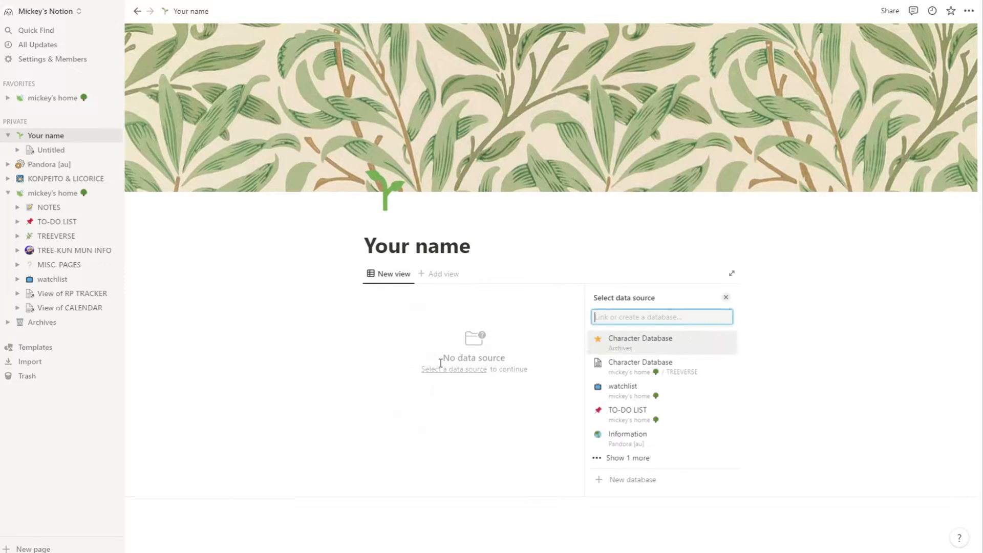
{"action": "left_click", "coordinate": [631, 479]}
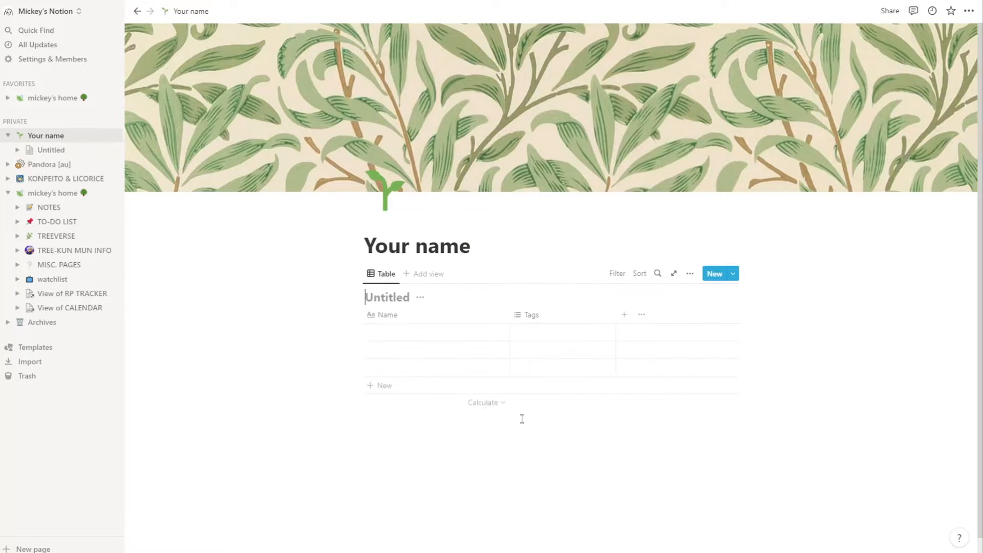
{"action": "left_click", "coordinate": [212, 79]}
{"action": "type", "text": "Character Database"}
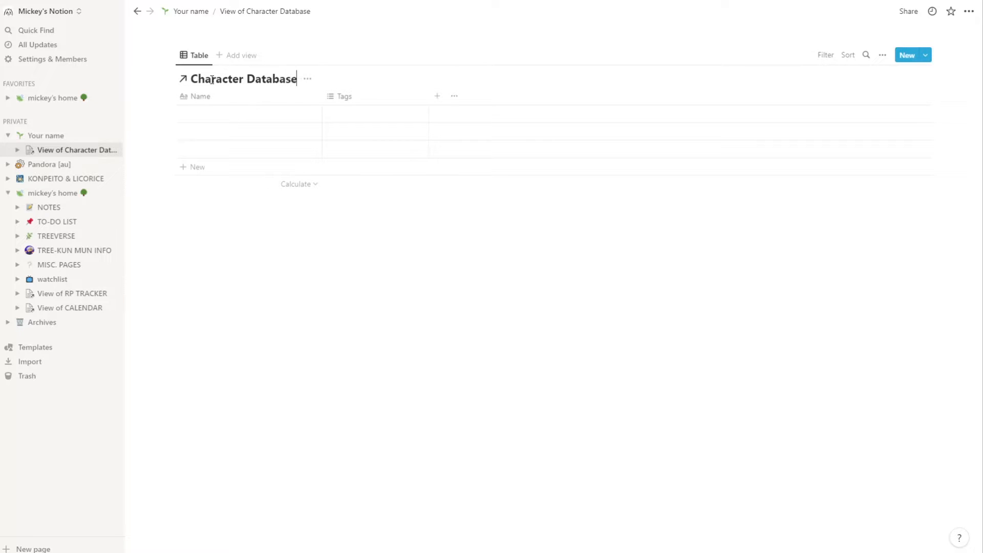
{"action": "left_click", "coordinate": [45, 135]}
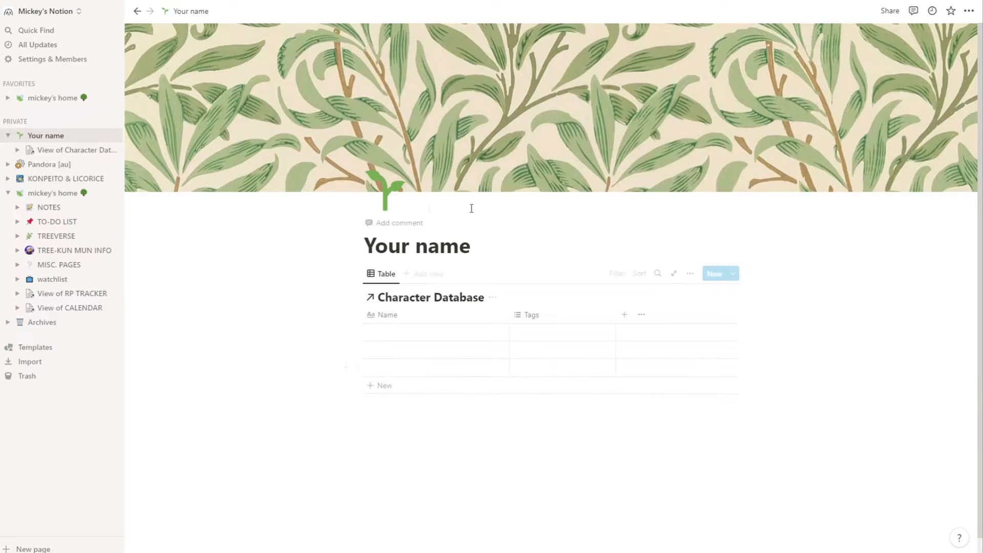
- Open the Character Database and name its first two entries "Character A" and "Character B"
{"action": "left_click", "coordinate": [77, 150]}
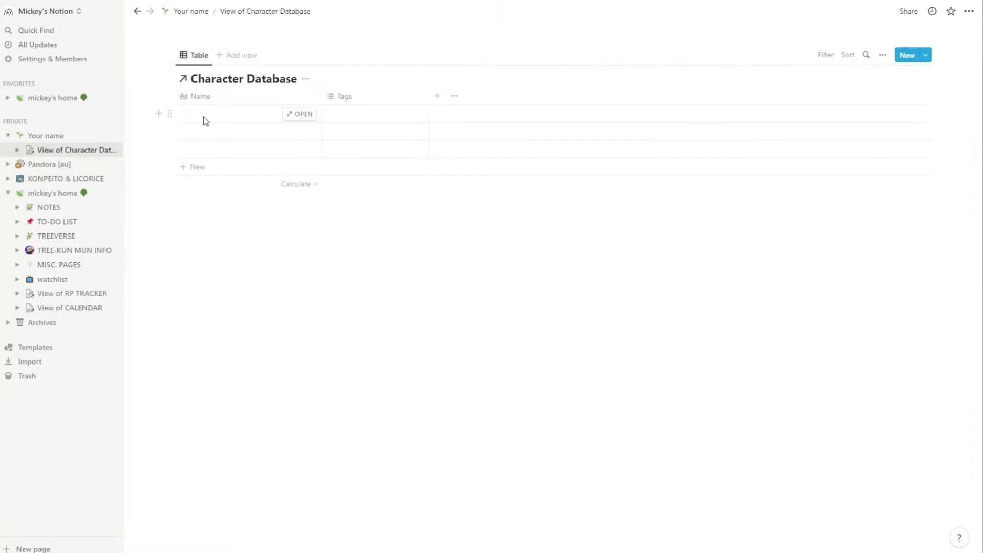
{"action": "left_click", "coordinate": [206, 118]}
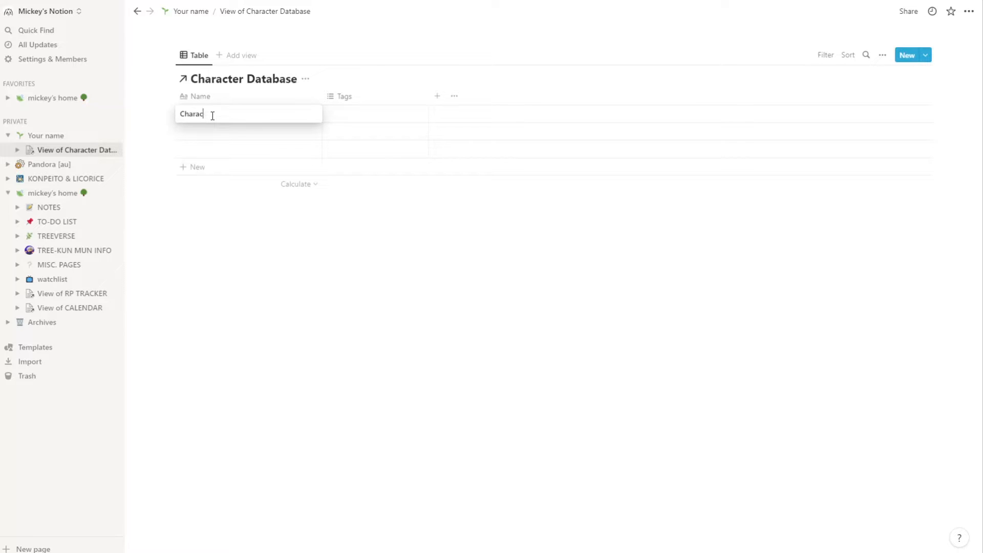
{"action": "type", "text": "Character A"}
{"action": "key", "text": "Return"}
{"action": "type", "text": "Ch"}
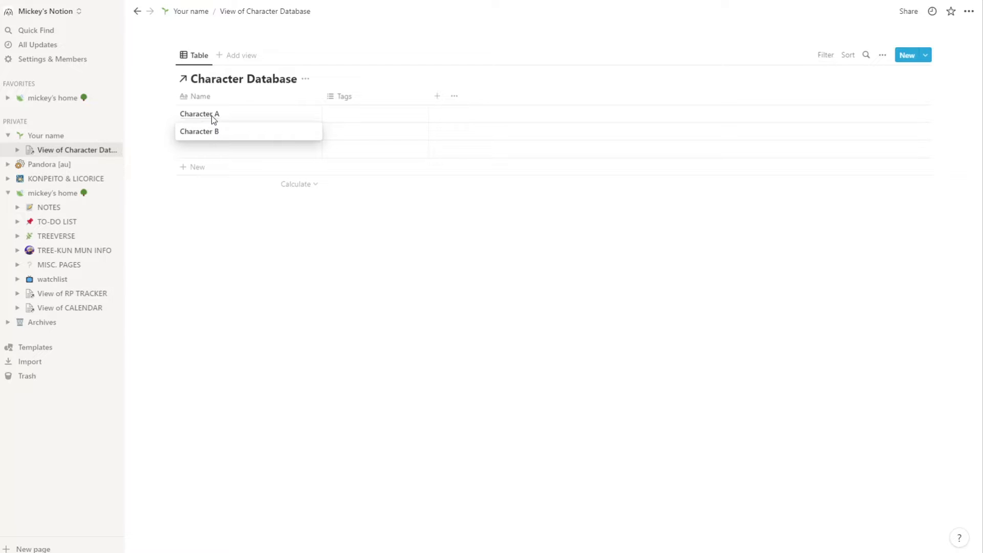
- Change the Tags property to a Select property named "Status" and move its column in front of Name
{"action": "left_click", "coordinate": [345, 96]}
{"action": "left_click", "coordinate": [363, 133]}
{"action": "left_click", "coordinate": [889, 120]}
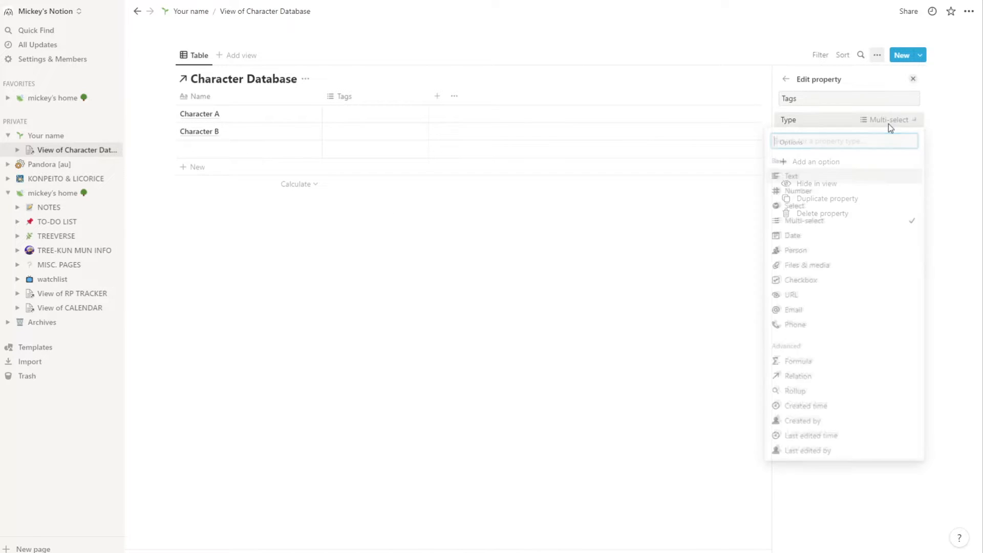
{"action": "left_click", "coordinate": [796, 205]}
{"action": "left_click", "coordinate": [809, 99]}
{"action": "type", "text": "Status"}
{"action": "left_click_drag", "start_coordinate": [343, 97], "coordinate": [219, 130]}
- Set the status to a new Active option for Character A and Inactive for Character B, and narrow the Status column
{"action": "left_click", "coordinate": [233, 119]}
{"action": "type", "text": "Active"}
{"action": "key", "text": "Return"}
{"action": "key", "text": "Down"}
{"action": "type", "text": "Inact"}
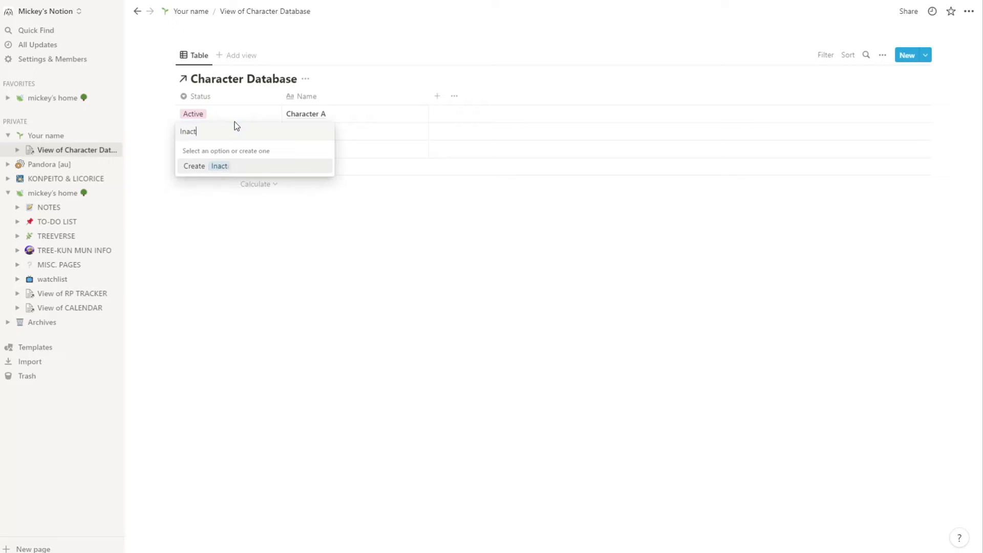
{"action": "type", "text": "ive"}
{"action": "key", "text": "Return"}
{"action": "left_click_drag", "start_coordinate": [281, 97], "coordinate": [228, 97]}
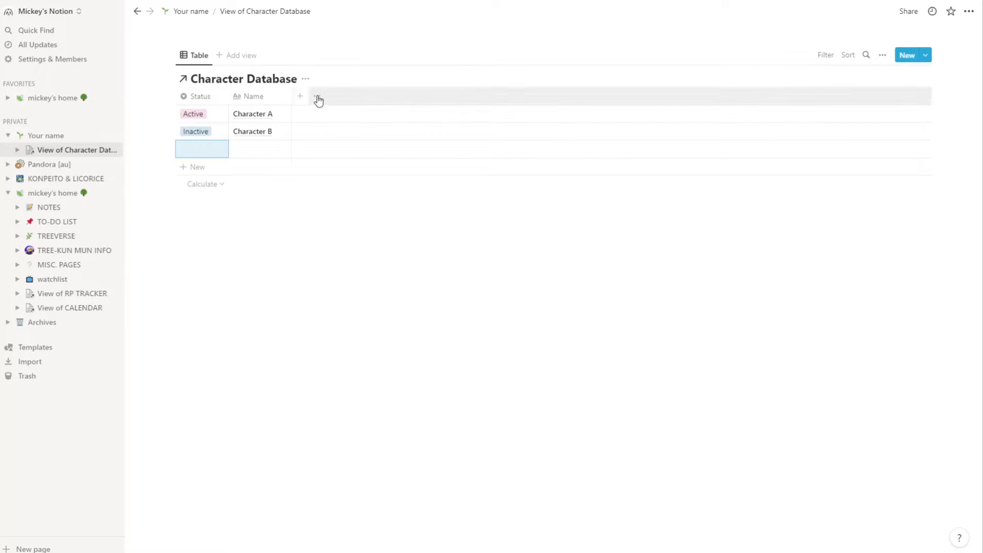
- Add a Multi-select property named "Pronouns" to the database
{"action": "left_click", "coordinate": [300, 96]}
{"action": "left_click", "coordinate": [884, 120]}
{"action": "left_click", "coordinate": [844, 220]}
{"action": "left_click", "coordinate": [814, 99]}
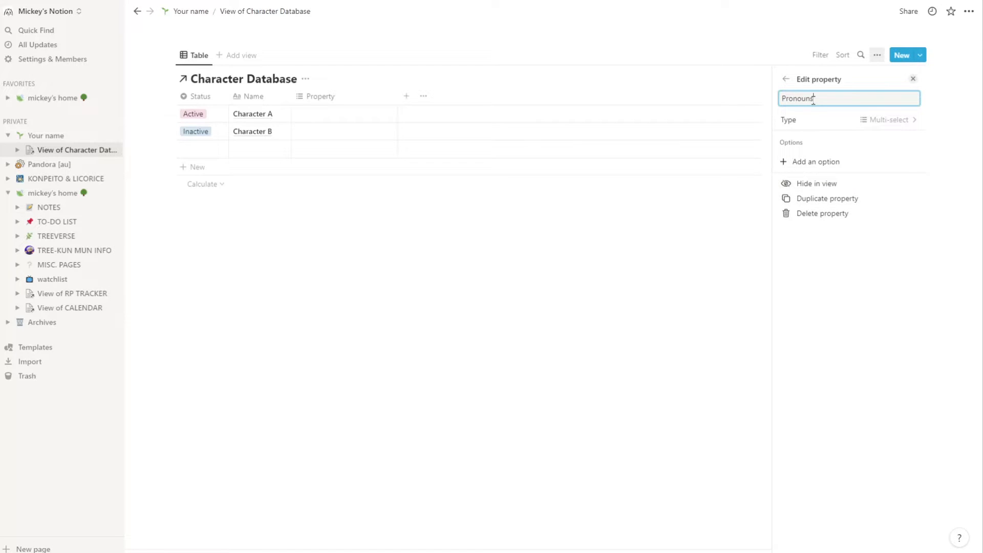
{"action": "key", "text": "Return"}
- Create the pronoun options she/her, he/him, they/them and it/its in Character A's Pronouns cell
{"action": "left_click", "coordinate": [302, 114]}
{"action": "type", "text": "she/her"}
{"action": "key", "text": "Return"}
{"action": "type", "text": "he/him"}
{"action": "key", "text": "Return"}
{"action": "type", "text": "tj"}
{"action": "type", "text": "ey/them"}
{"action": "key", "text": "Return"}
{"action": "type", "text": "it/its"}
{"action": "key", "text": "Return"}
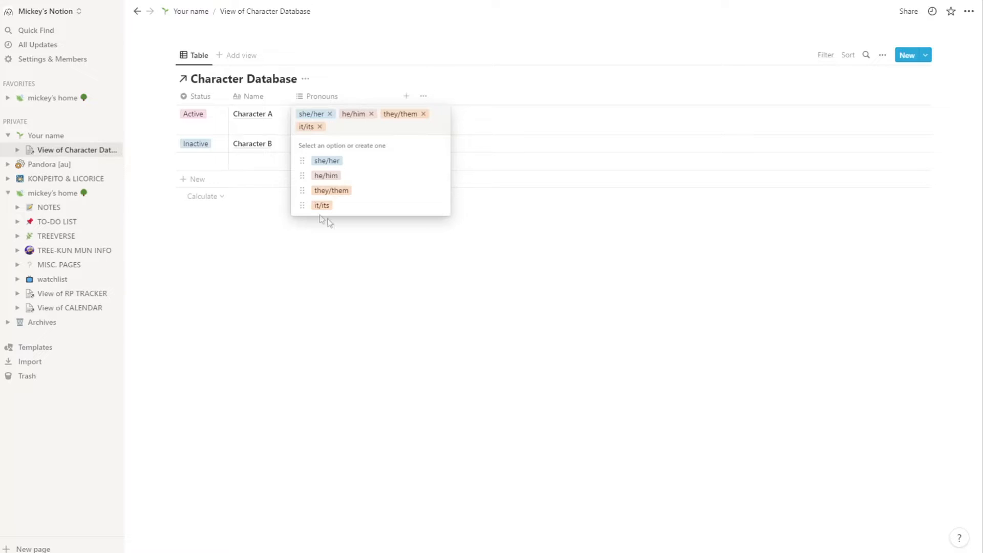
- Recolor the it/its pronoun option purple and the he/him option green
{"action": "left_click", "coordinate": [438, 206]}
{"action": "left_click", "coordinate": [413, 387]}
{"action": "left_click", "coordinate": [406, 196]}
{"action": "left_click", "coordinate": [438, 176]}
{"action": "left_click", "coordinate": [412, 329]}
{"action": "left_click", "coordinate": [362, 193]}
{"action": "left_click", "coordinate": [586, 234]}
- Set Character B's Pronouns to she/her
{"action": "left_click", "coordinate": [334, 143]}
{"action": "left_click", "coordinate": [330, 179]}
{"action": "key", "text": "Escape"}
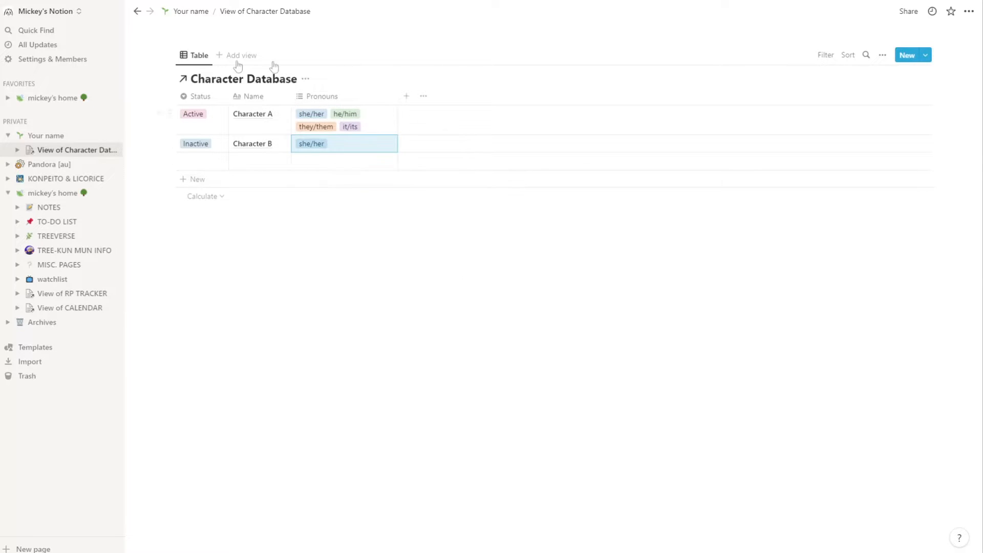
- Add a Text property named "Height (cm)" and enter 180 for Character A and 154 for Character B
{"action": "left_click", "coordinate": [406, 96]}
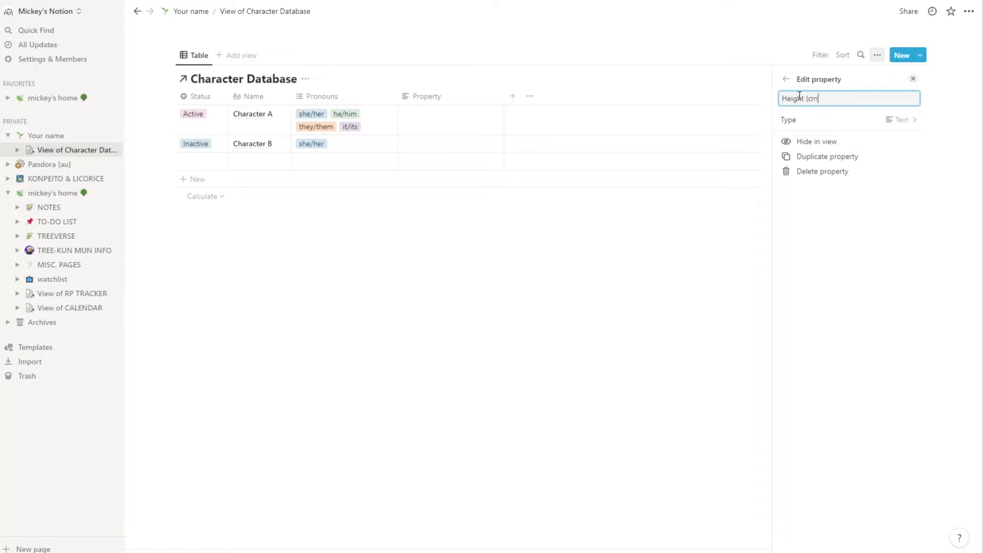
{"action": "left_click", "coordinate": [455, 126]}
{"action": "type", "text": "180"}
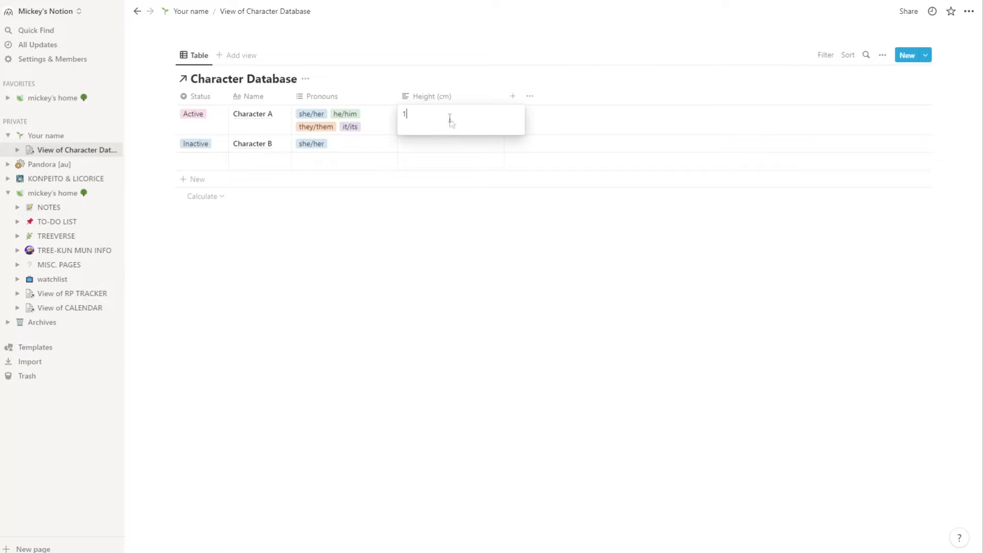
{"action": "left_click", "coordinate": [437, 141]}
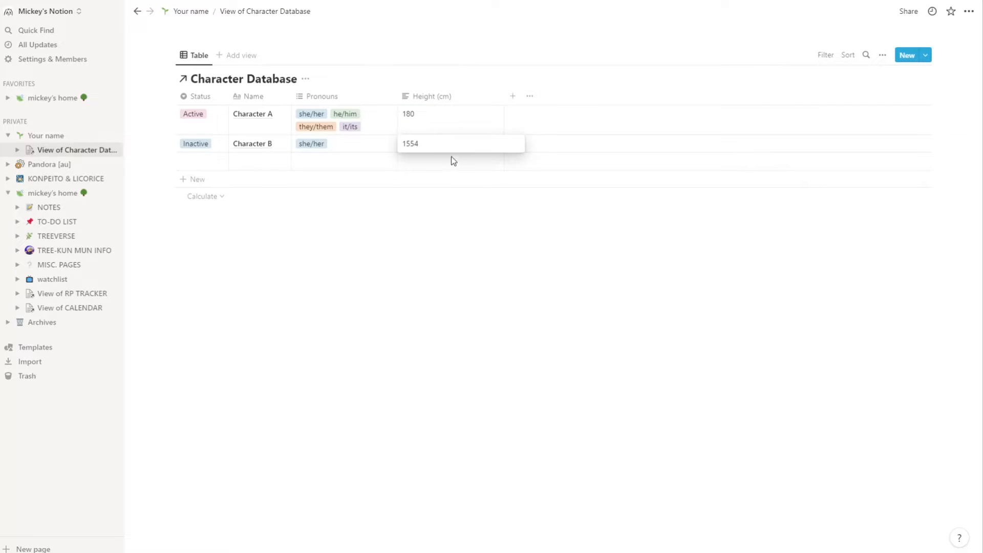
{"action": "type", "text": "154"}
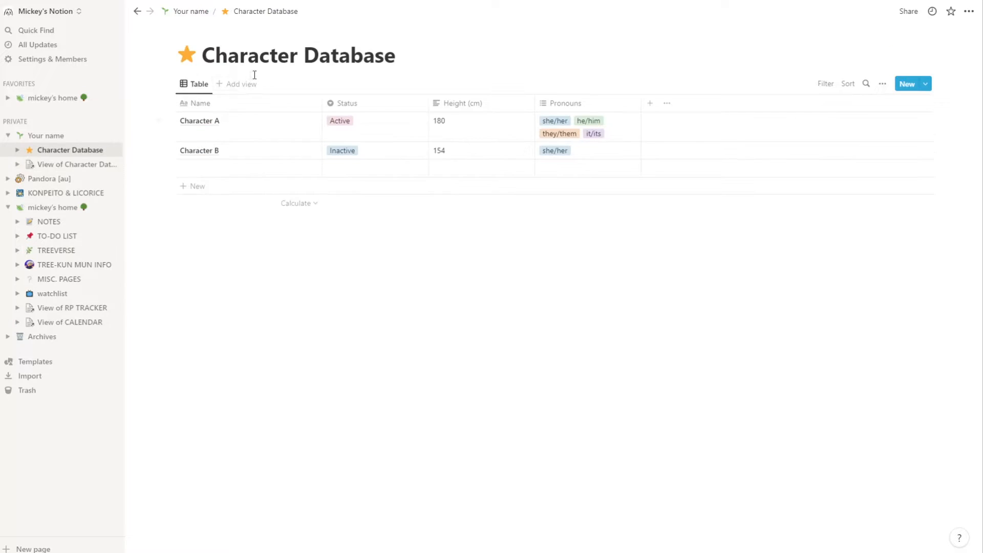
- Add a Gallery view to the original Character Database page
{"action": "left_click", "coordinate": [240, 83]}
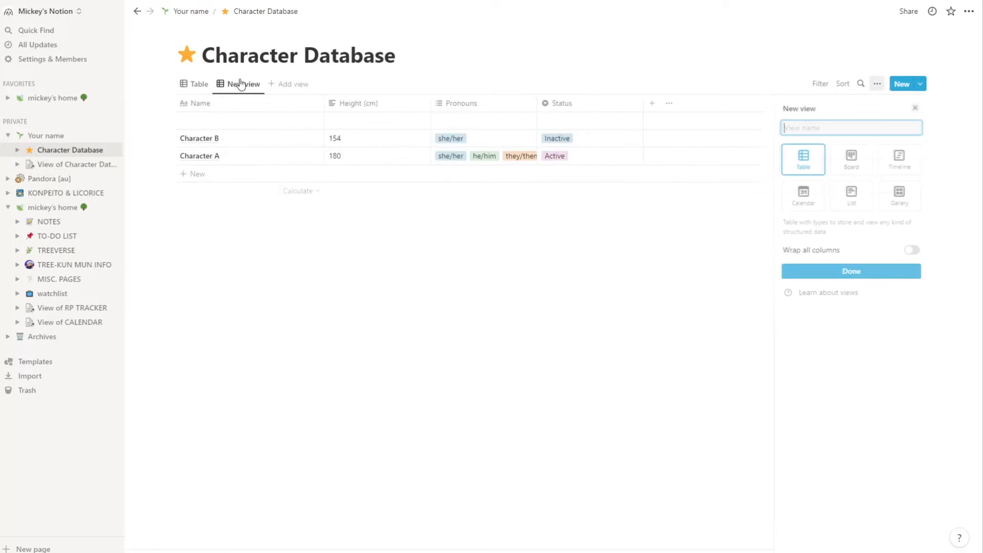
{"action": "left_click", "coordinate": [902, 206]}
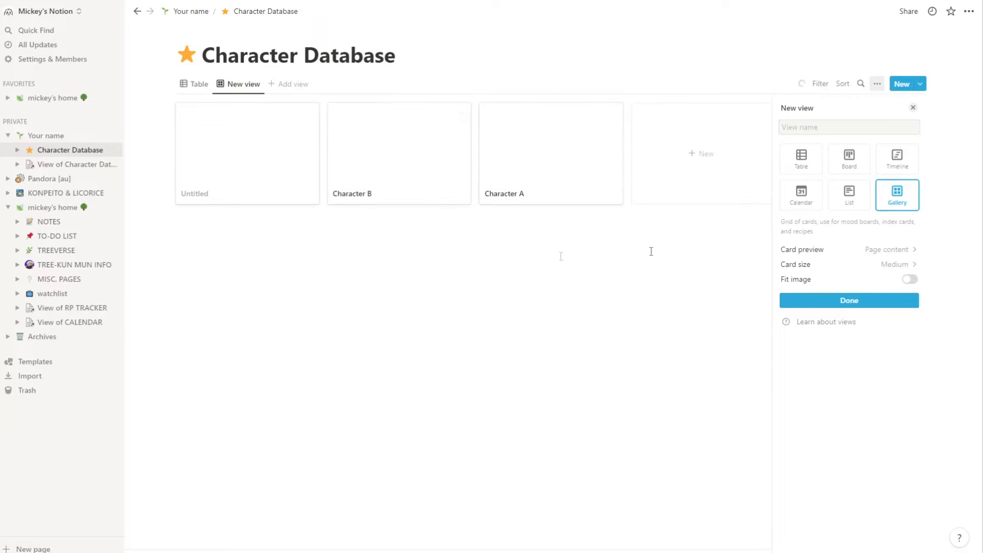
{"action": "left_click", "coordinate": [849, 300]}
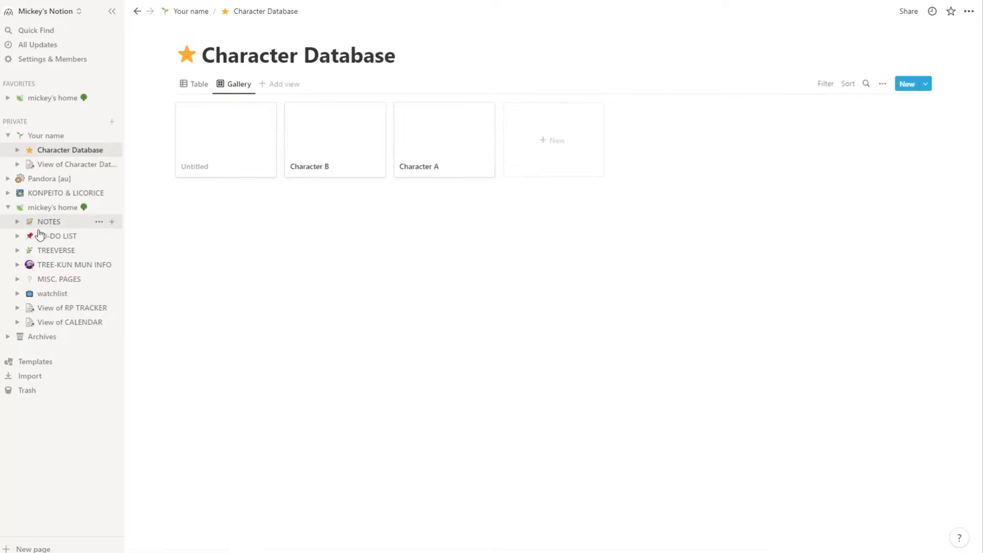
- Open the TREEVERSE page, add a new Gallery view to its Character Database and look through the cards
{"action": "left_click", "coordinate": [69, 251]}
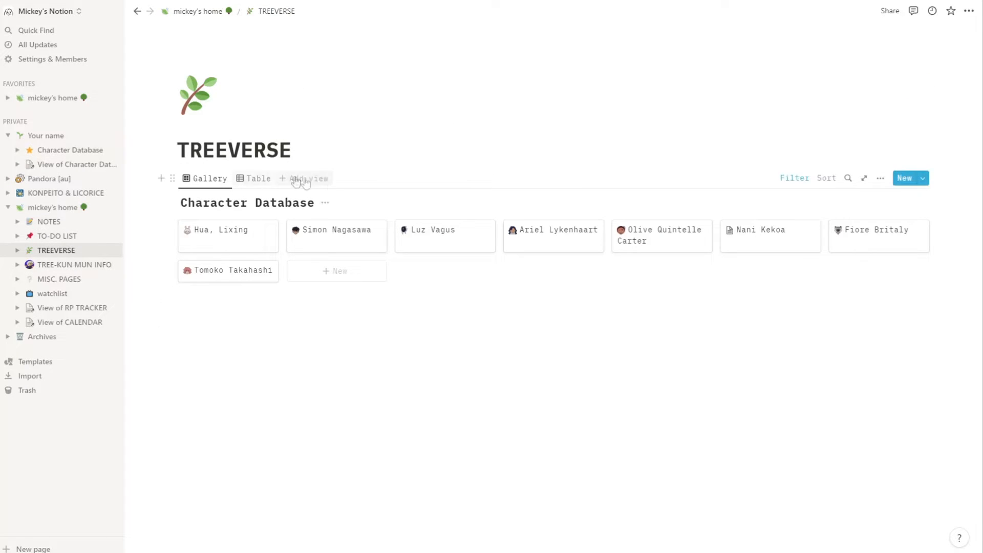
{"action": "left_click", "coordinate": [320, 179]}
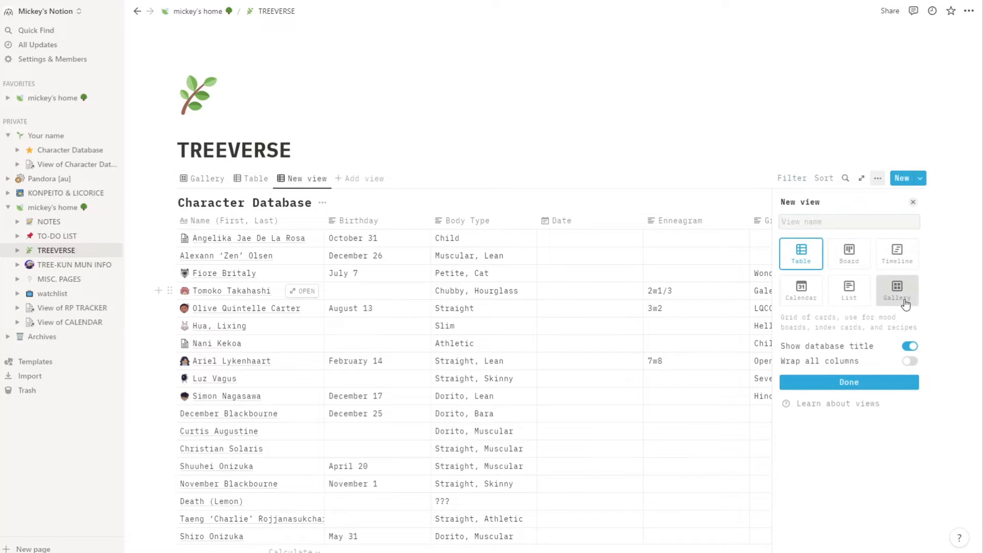
{"action": "left_click", "coordinate": [900, 292]}
{"action": "left_click", "coordinate": [579, 149]}
{"action": "scroll", "coordinate": [328, 263], "scroll_direction": "down", "scroll_amount": 10}
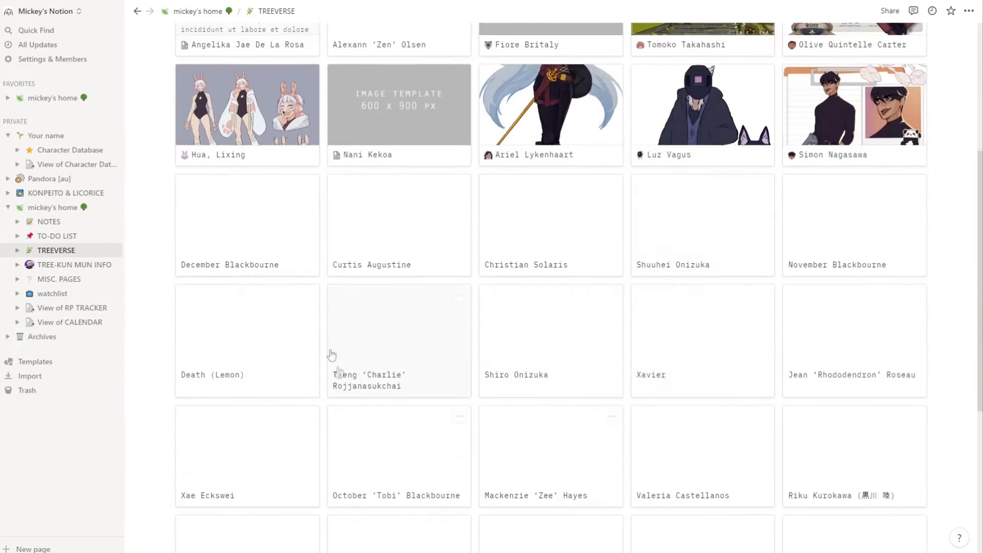
{"action": "scroll", "coordinate": [311, 320], "scroll_direction": "up", "scroll_amount": 10}
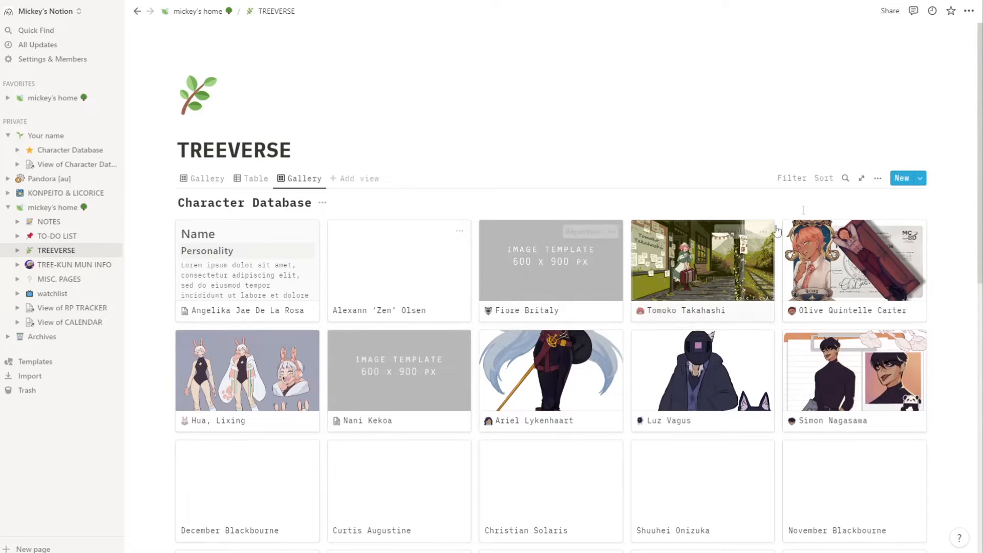
- Filter the new TREEVERSE gallery to show only characters whose Status is Active
{"action": "left_click", "coordinate": [792, 178]}
{"action": "left_click", "coordinate": [759, 237]}
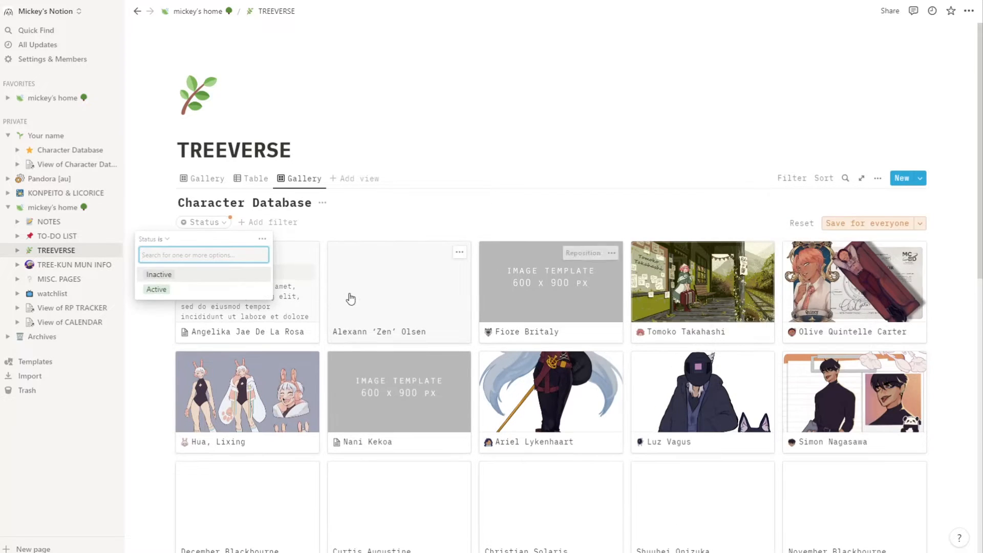
{"action": "left_click", "coordinate": [228, 291]}
{"action": "left_click", "coordinate": [474, 158]}
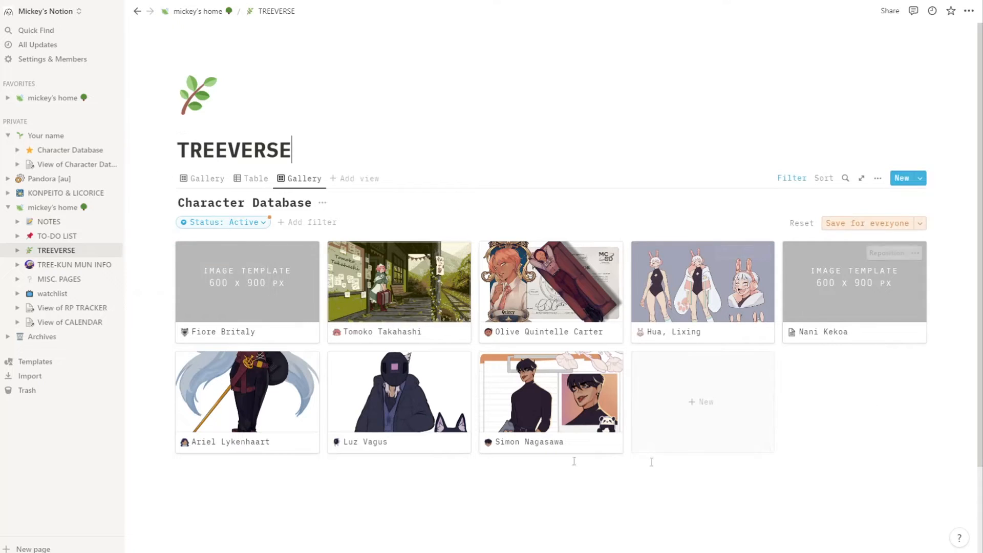
- In the gallery view's layout settings, turn the database title off and back on
{"action": "left_click", "coordinate": [873, 183]}
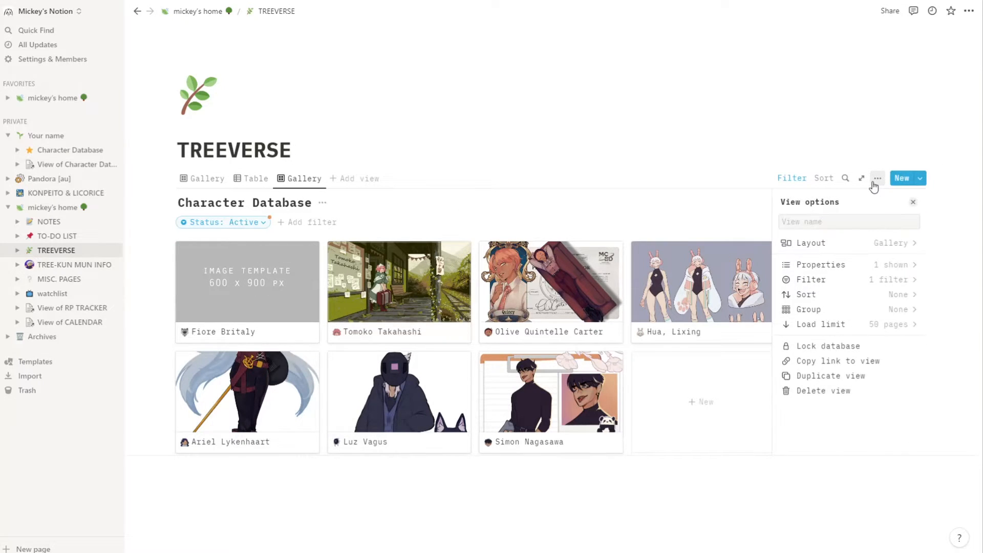
{"action": "left_click", "coordinate": [902, 244]}
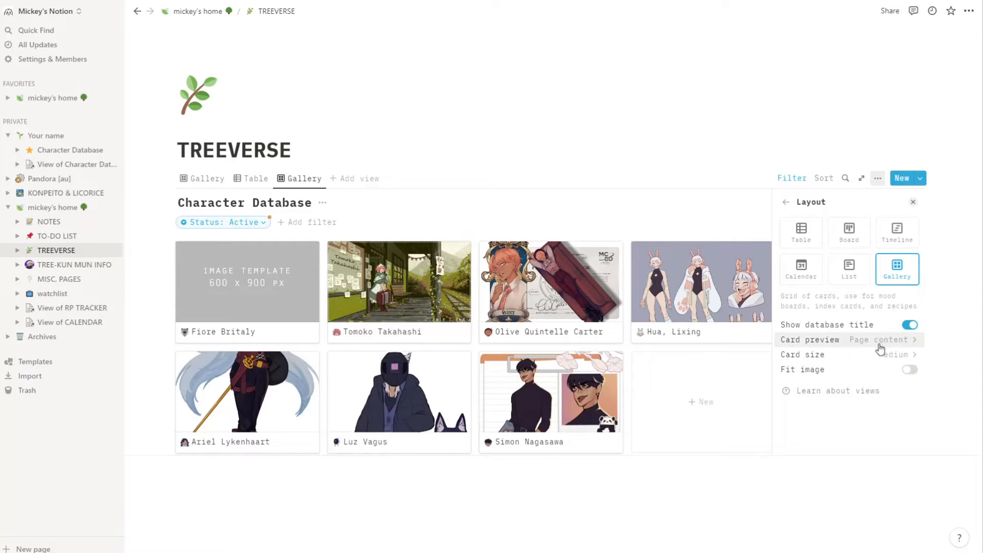
{"action": "left_click", "coordinate": [913, 327]}
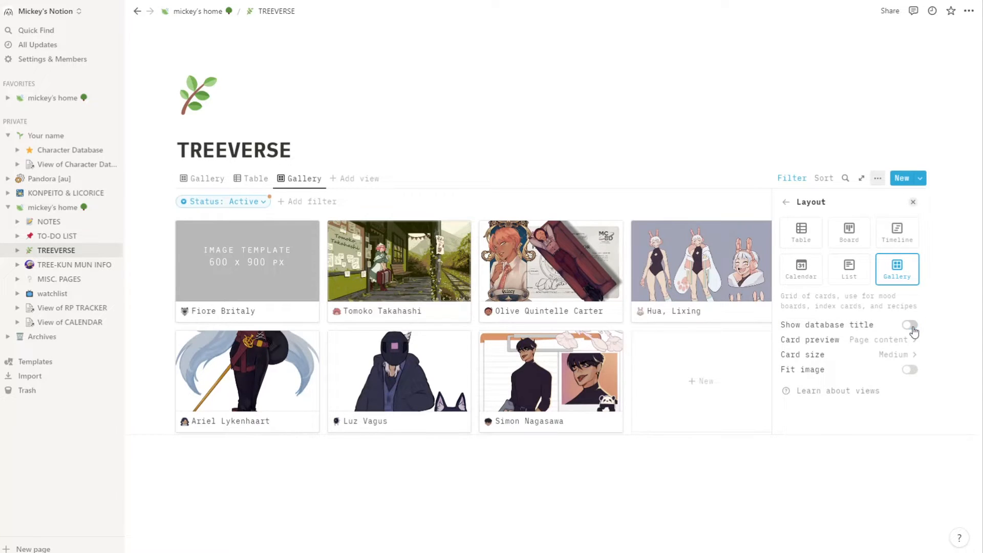
{"action": "left_click", "coordinate": [914, 332]}
{"action": "left_click", "coordinate": [914, 332]}
{"action": "left_click", "coordinate": [914, 332]}
- Try the Page cover and None card previews and the Large card size on the gallery
{"action": "left_click", "coordinate": [888, 342]}
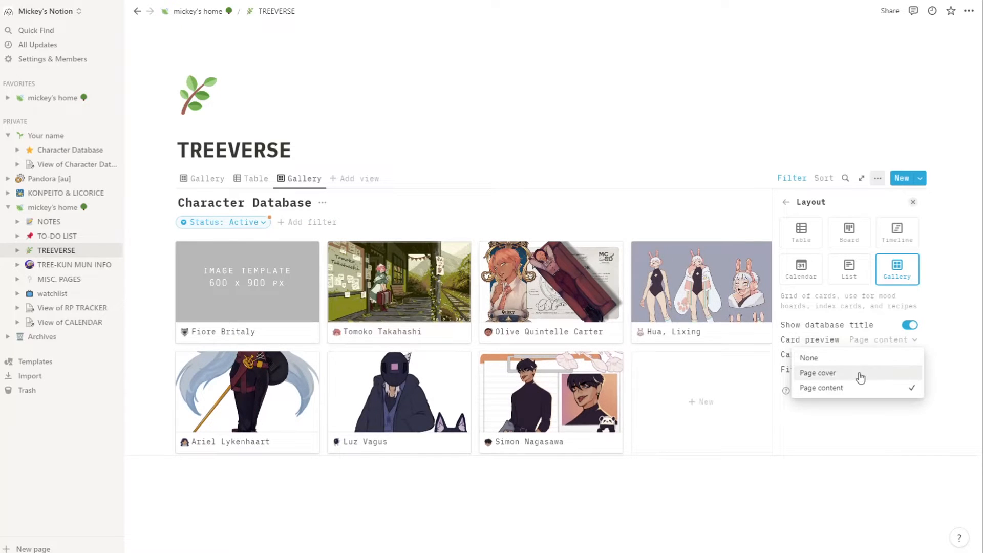
{"action": "left_click", "coordinate": [858, 374]}
{"action": "left_click", "coordinate": [889, 340]}
{"action": "left_click", "coordinate": [841, 364]}
{"action": "left_click", "coordinate": [881, 355]}
{"action": "left_click", "coordinate": [860, 373]}
{"action": "left_click", "coordinate": [845, 356]}
{"action": "left_click", "coordinate": [848, 402]}
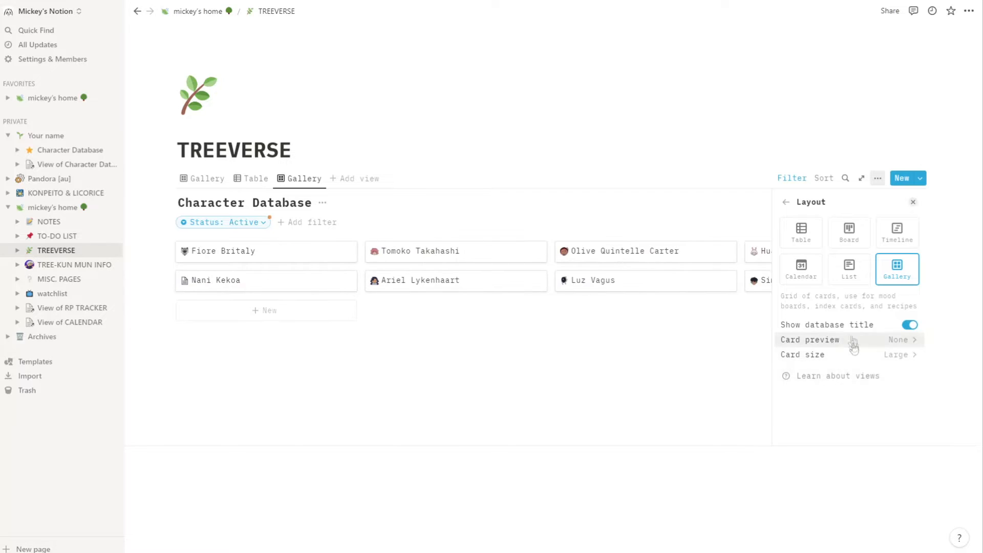
- Set the gallery's card preview to Page content and its card size to Small, and leave the layout settings
{"action": "left_click", "coordinate": [854, 343]}
{"action": "left_click", "coordinate": [840, 387]}
{"action": "left_click", "coordinate": [857, 358]}
{"action": "left_click", "coordinate": [845, 389]}
{"action": "left_click", "coordinate": [845, 354]}
{"action": "left_click", "coordinate": [827, 375]}
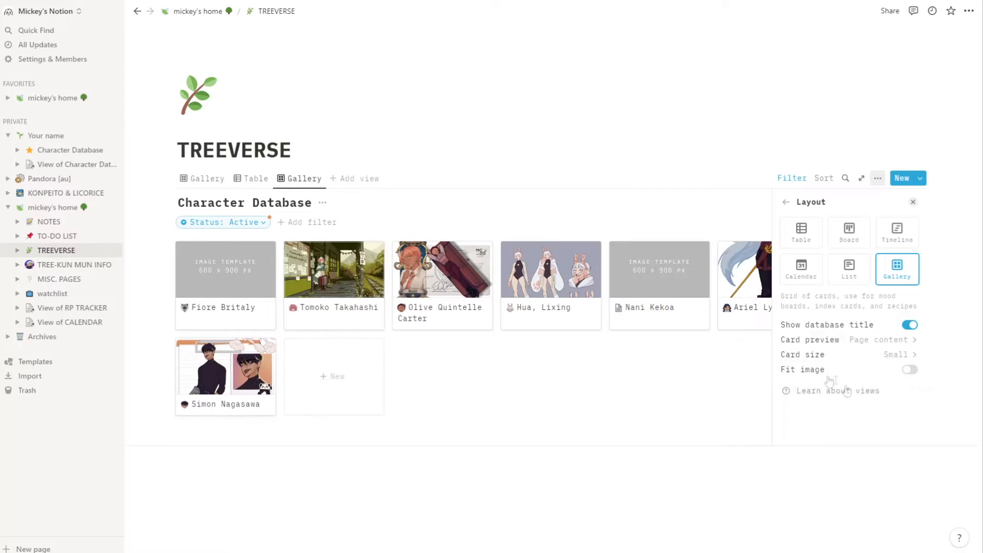
{"action": "left_click", "coordinate": [557, 465]}
- Sort the gallery on the Your name workspace's Character Database page by Name, ascending
{"action": "left_click", "coordinate": [848, 83]}
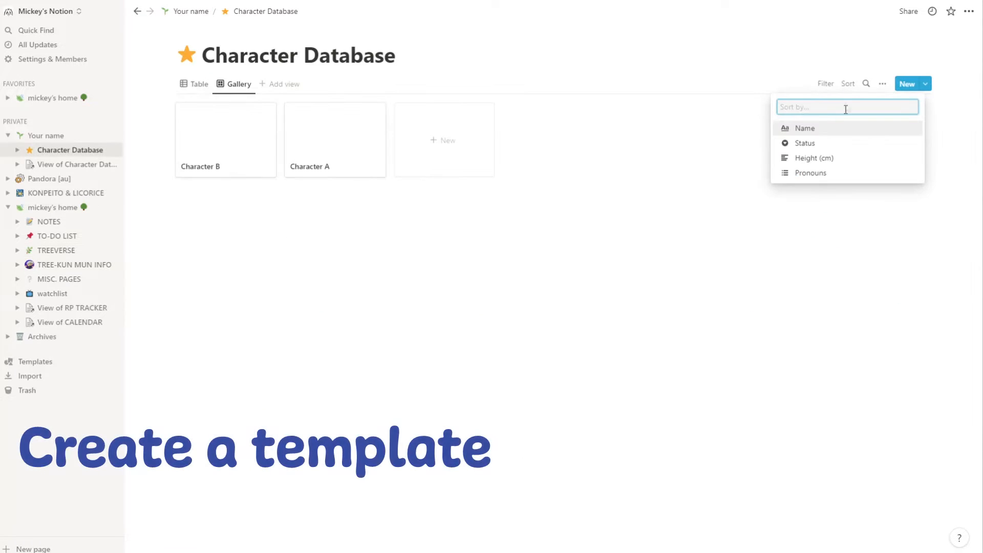
{"action": "left_click", "coordinate": [819, 129]}
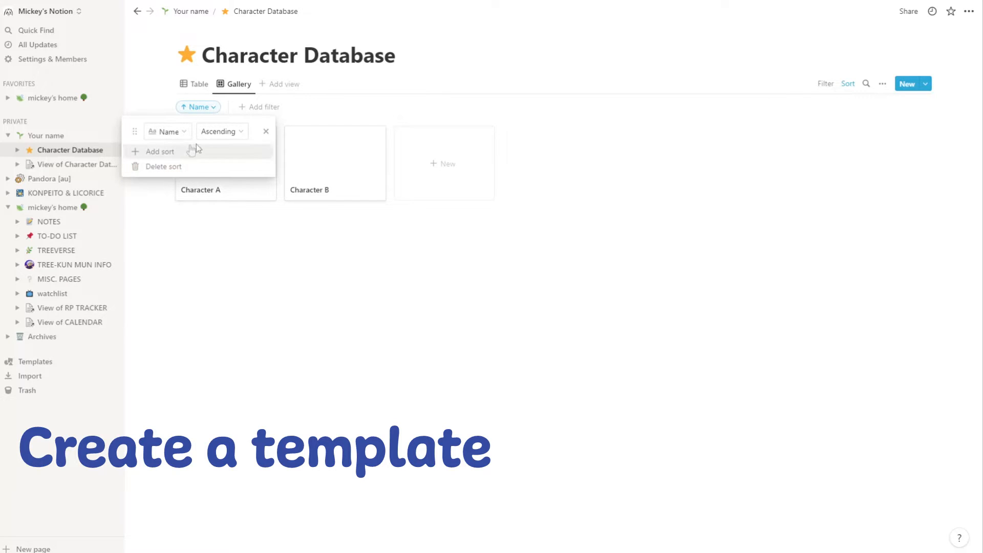
{"action": "left_click", "coordinate": [302, 237]}
- Open Character A from the Table view and create a database template named "Character Template"
{"action": "left_click", "coordinate": [197, 84]}
{"action": "left_click", "coordinate": [356, 122]}
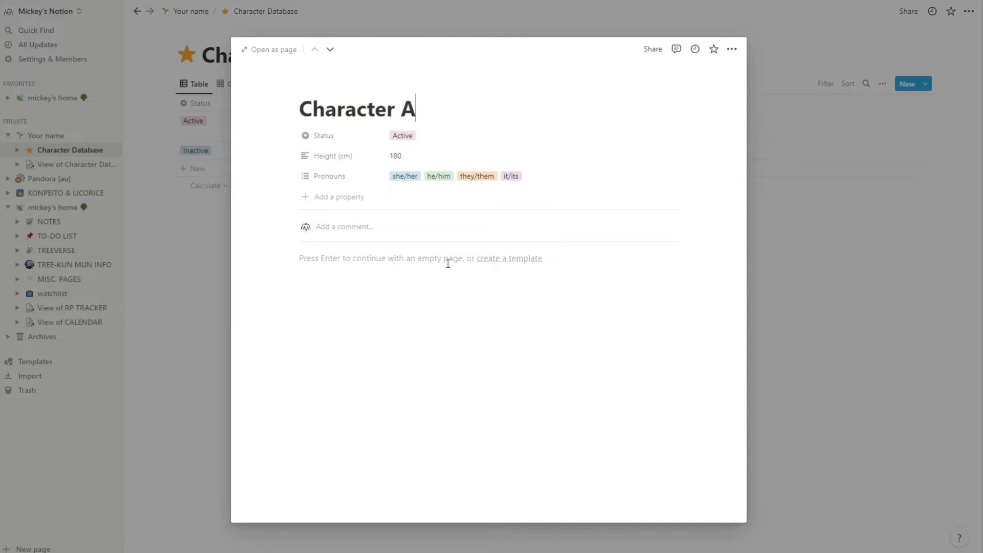
{"action": "left_click", "coordinate": [520, 261]}
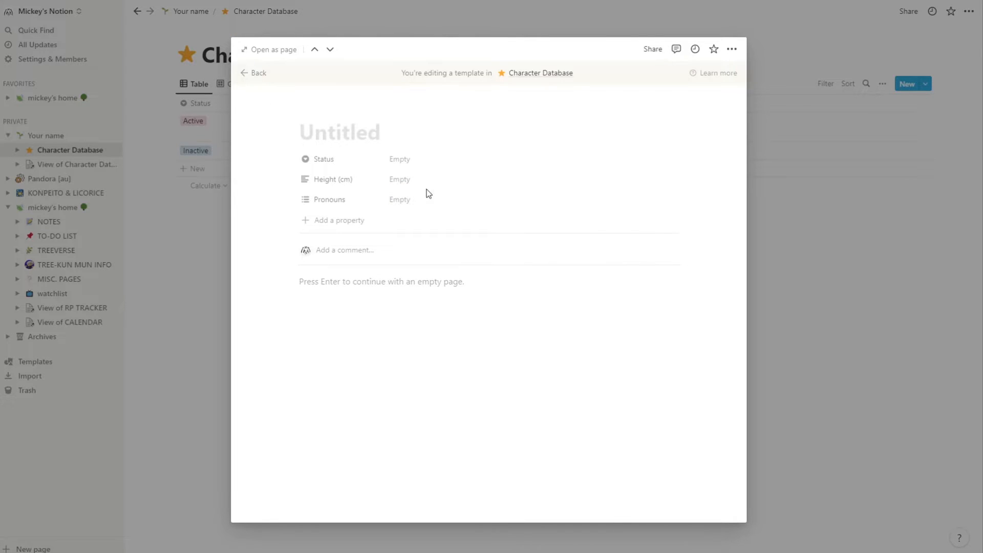
{"action": "type", "text": "Character Template"}
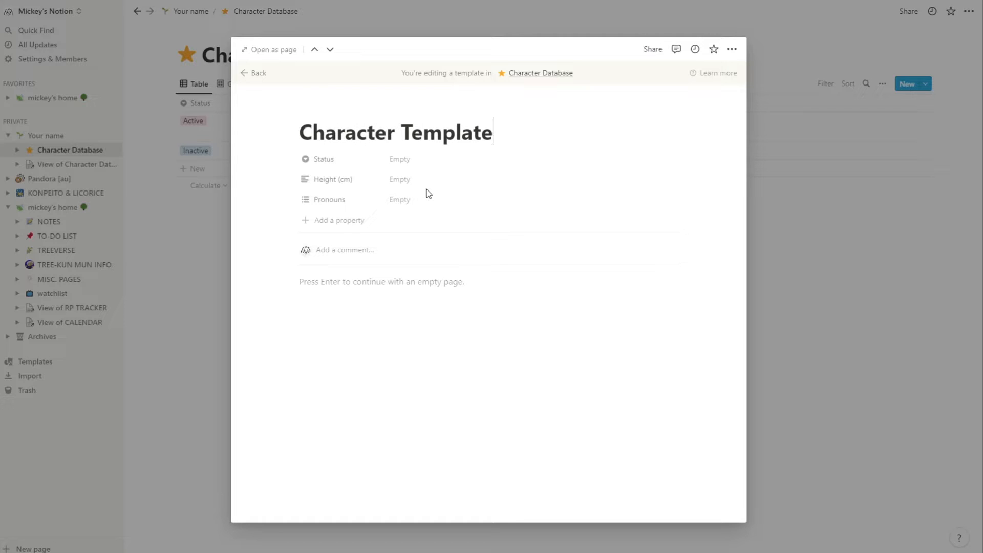
- Add a Heading 1 reading "Name" to the template body, with a divider beneath it
{"action": "left_click", "coordinate": [430, 299]}
{"action": "left_click", "coordinate": [294, 281]}
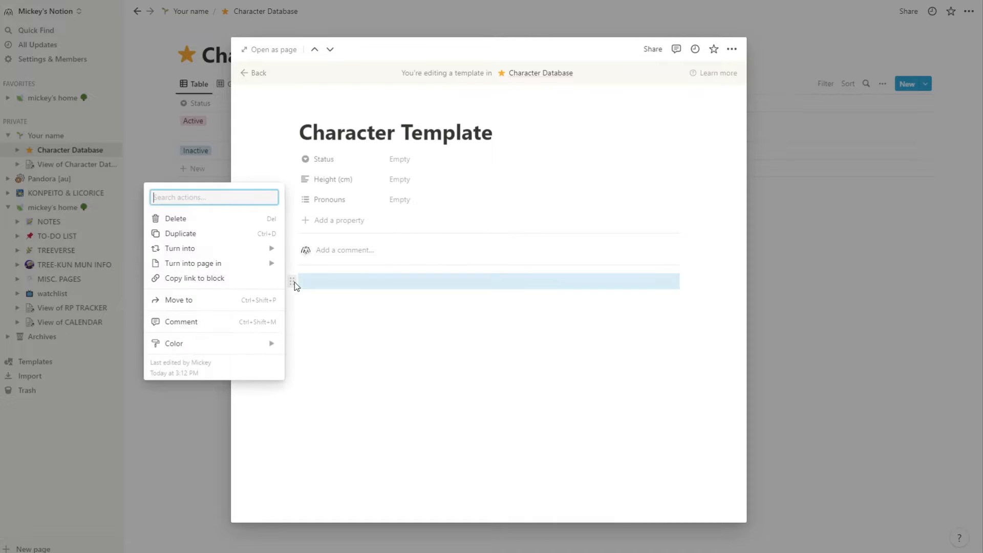
{"action": "mouse_move", "coordinate": [259, 250]}
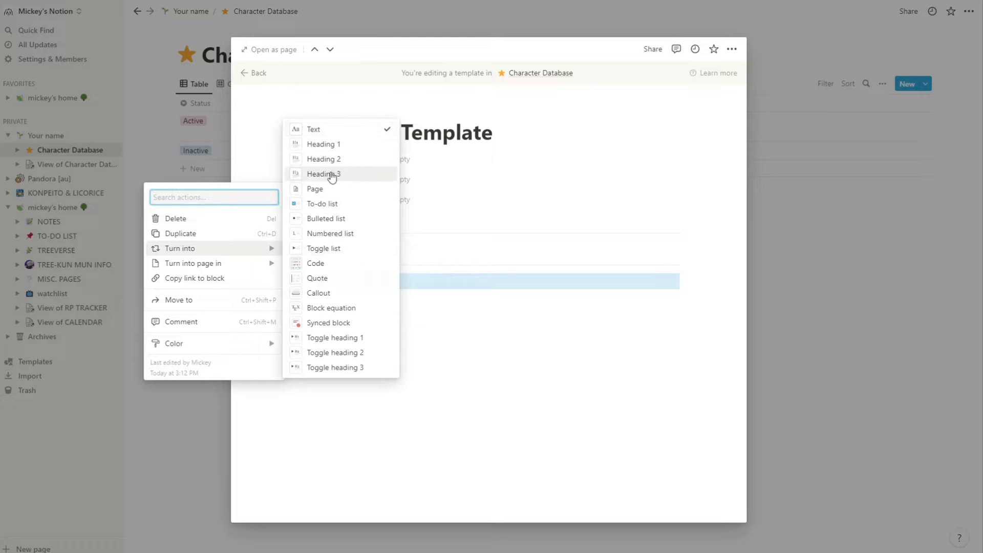
{"action": "left_click", "coordinate": [322, 144]}
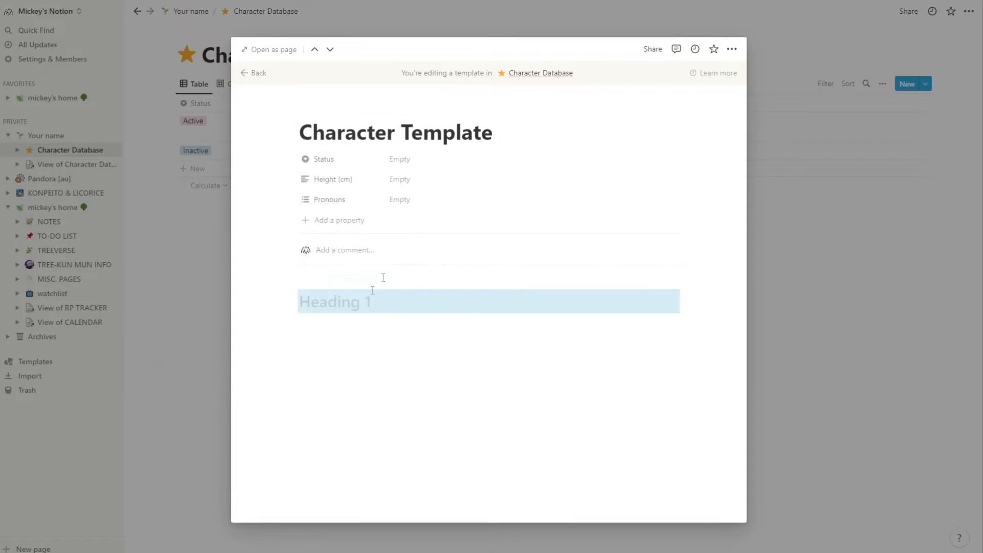
{"action": "left_click", "coordinate": [346, 312]}
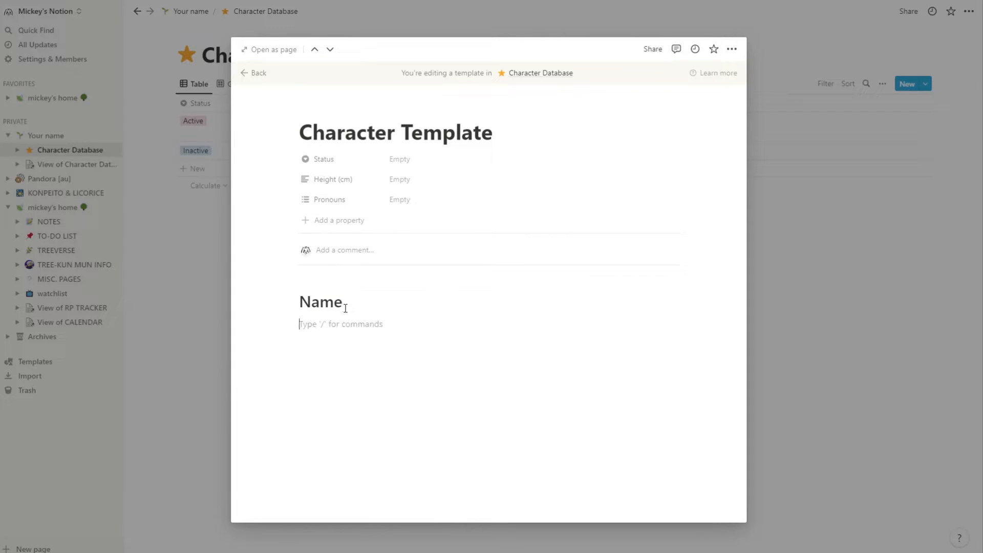
{"action": "type", "text": "/div"}
{"action": "key", "text": "Return"}
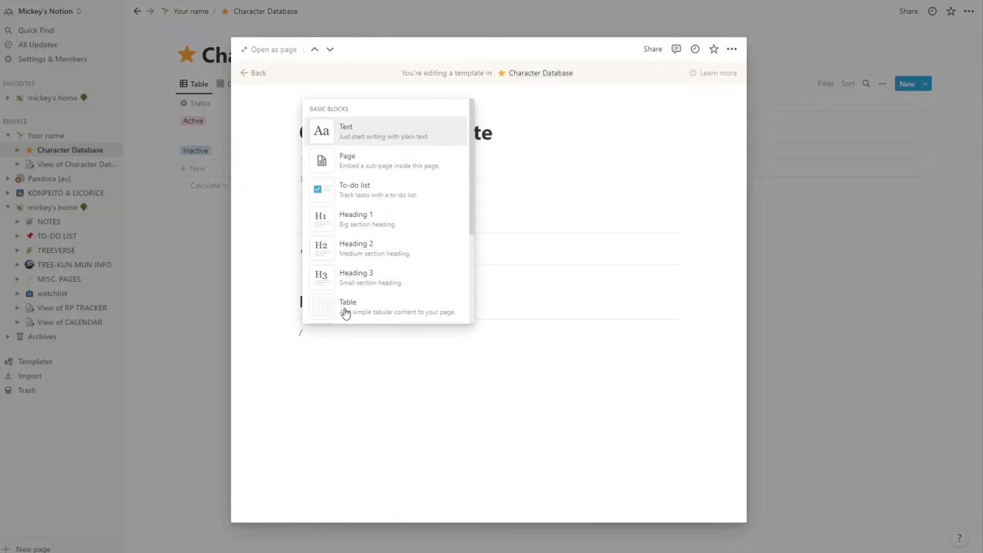
- Insert an empty image block below the divider without choosing a picture
{"action": "type", "text": "image"}
{"action": "key", "text": "Return"}
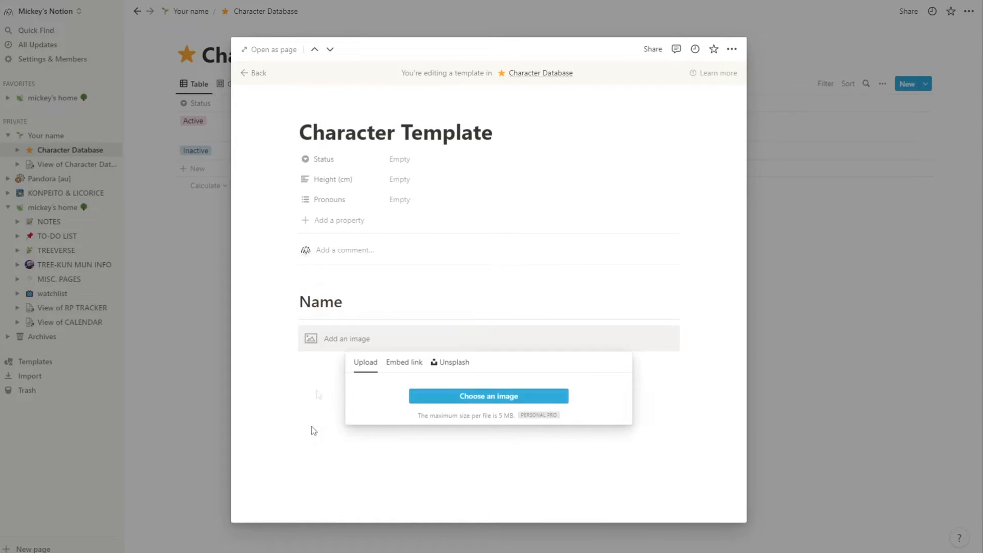
{"action": "left_click", "coordinate": [445, 432]}
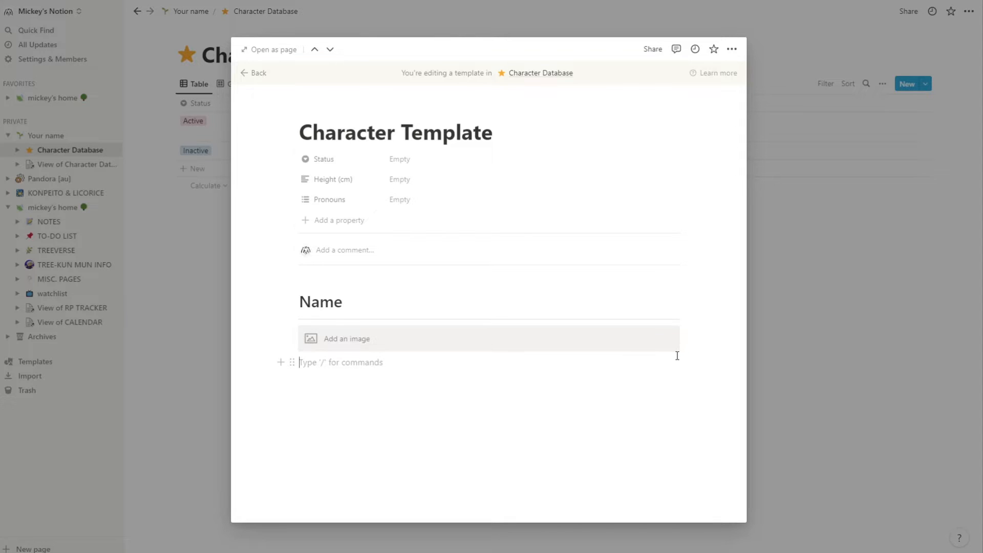
- Insert a simple table, place it in a column to the right of the image block and fit it to the column width
{"action": "type", "text": "/table"}
{"action": "key", "text": "Return"}
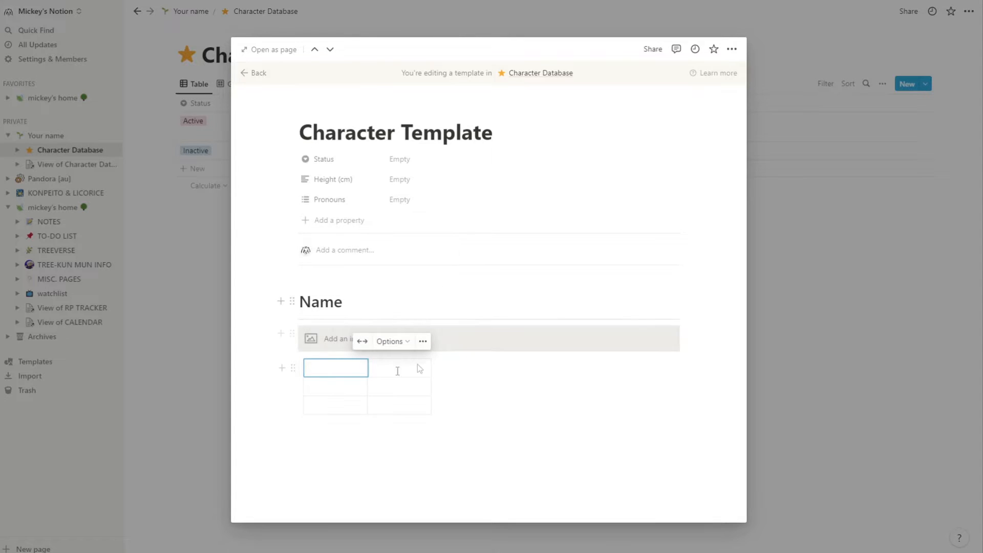
{"action": "left_click_drag", "start_coordinate": [292, 367], "coordinate": [686, 338]}
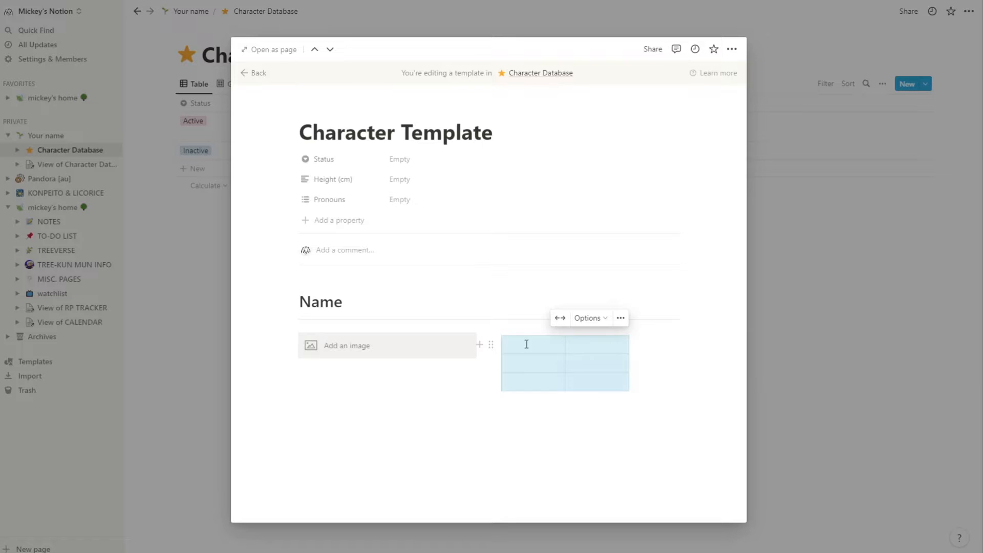
{"action": "left_click", "coordinate": [524, 346]}
{"action": "left_click", "coordinate": [560, 318]}
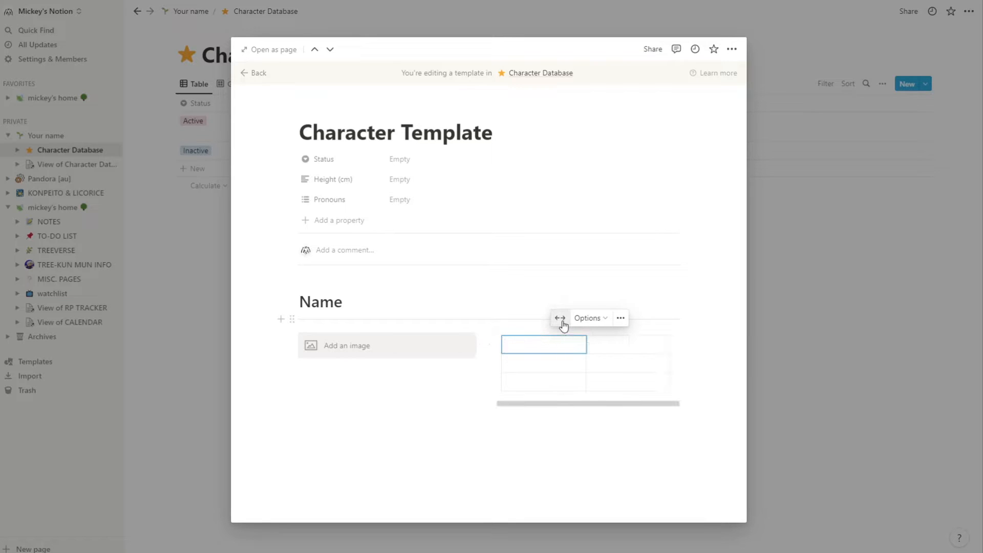
- Open the character template as a full page and set its font style to Mono
{"action": "left_click", "coordinate": [668, 371]}
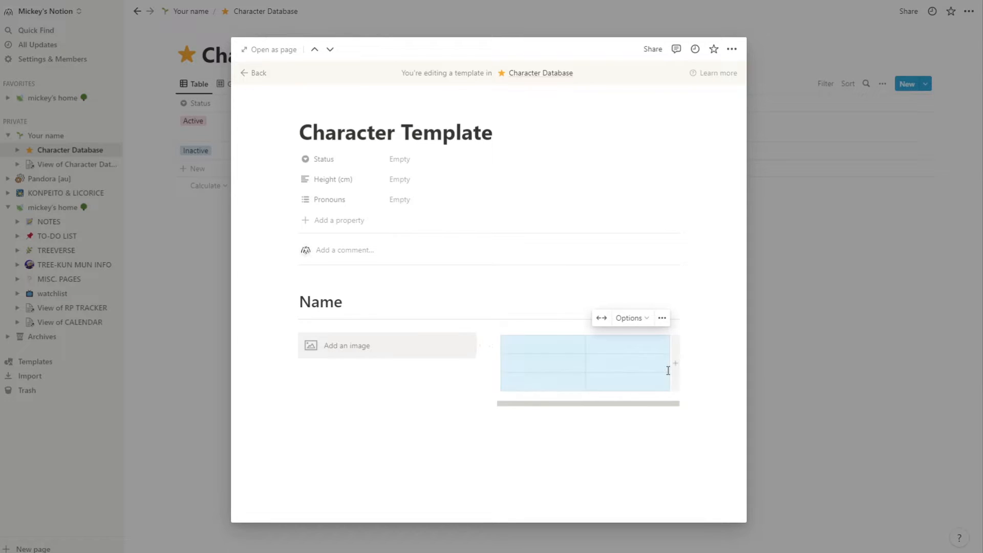
{"action": "left_click", "coordinate": [619, 422]}
{"action": "left_click", "coordinate": [274, 49]}
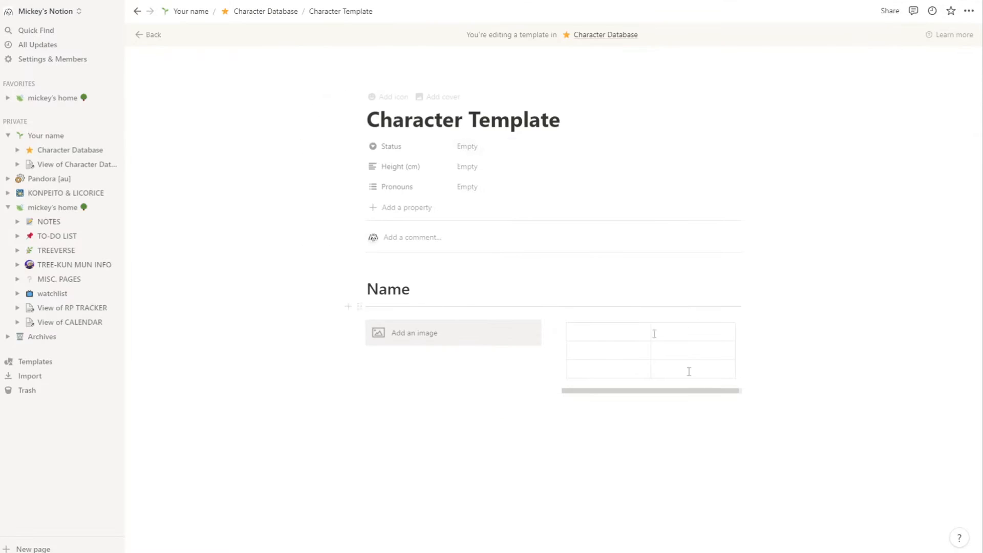
{"action": "left_click", "coordinate": [969, 11]}
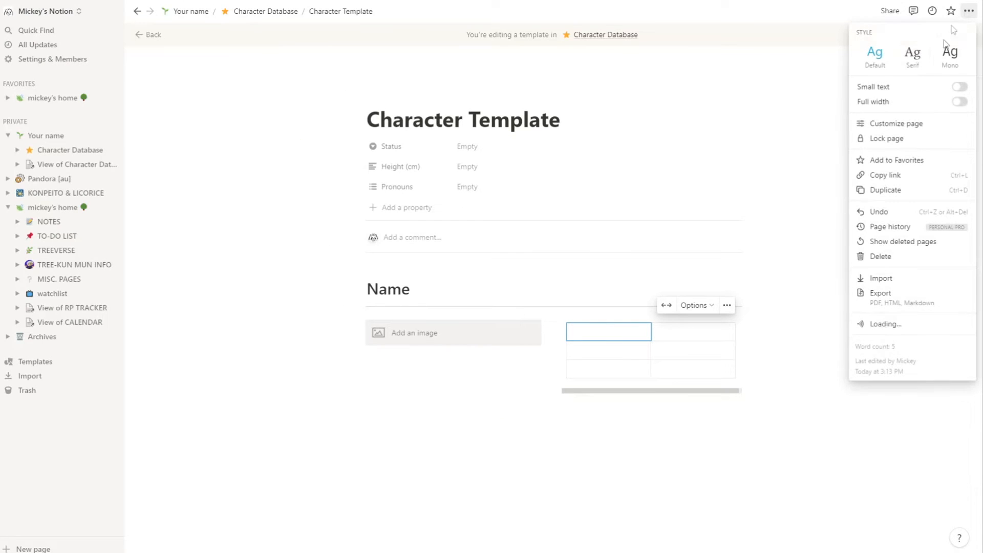
{"action": "left_click", "coordinate": [912, 58]}
{"action": "left_click", "coordinate": [950, 56]}
{"action": "left_click", "coordinate": [874, 56]}
{"action": "left_click", "coordinate": [951, 57]}
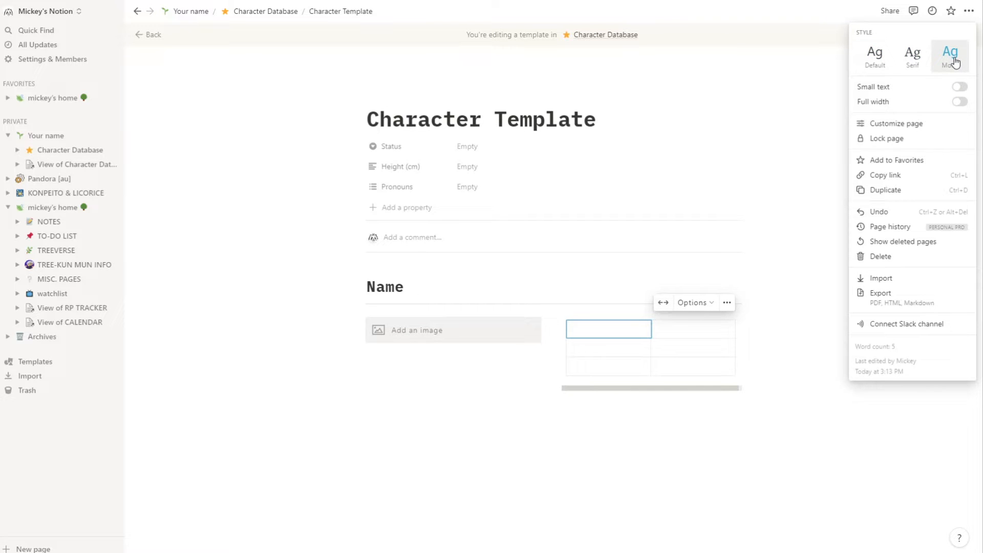
- Turn on small text for the template page, and try full width before switching it off again
{"action": "left_click", "coordinate": [958, 88]}
{"action": "left_click", "coordinate": [959, 88]}
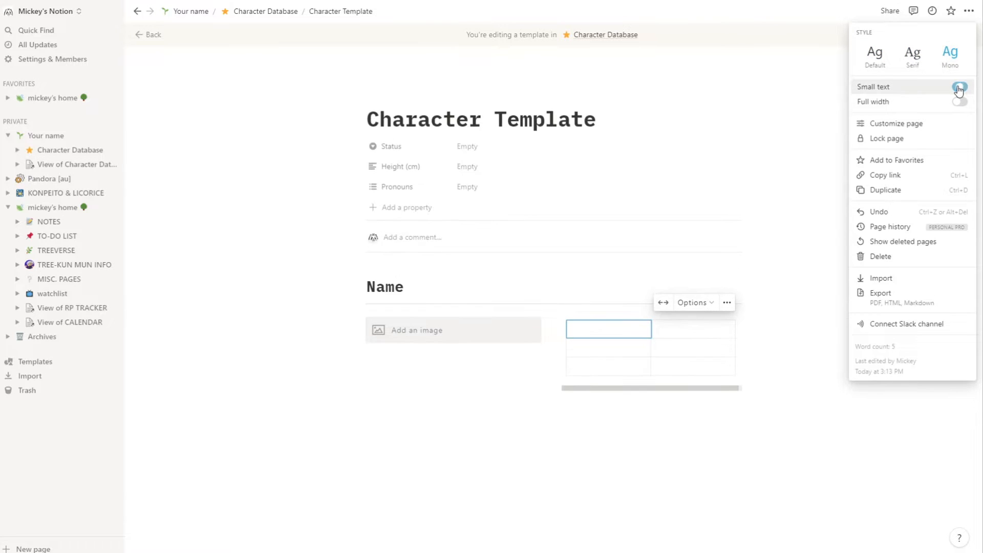
{"action": "left_click", "coordinate": [960, 90]}
{"action": "left_click", "coordinate": [958, 103]}
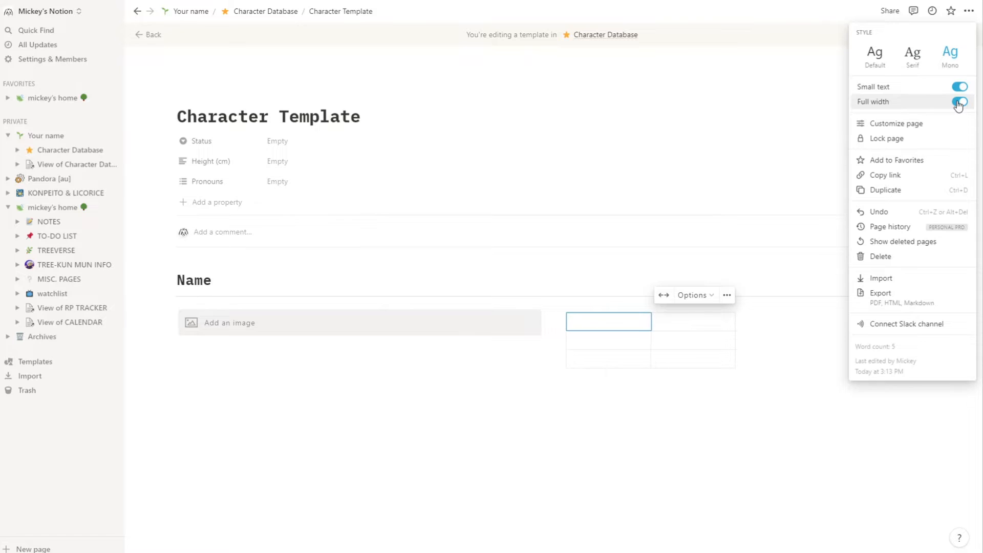
{"action": "left_click", "coordinate": [959, 103]}
{"action": "left_click", "coordinate": [679, 410]}
- Fill the table's first column with the labels Pronouns, Height and Birthday
{"action": "left_click", "coordinate": [604, 323]}
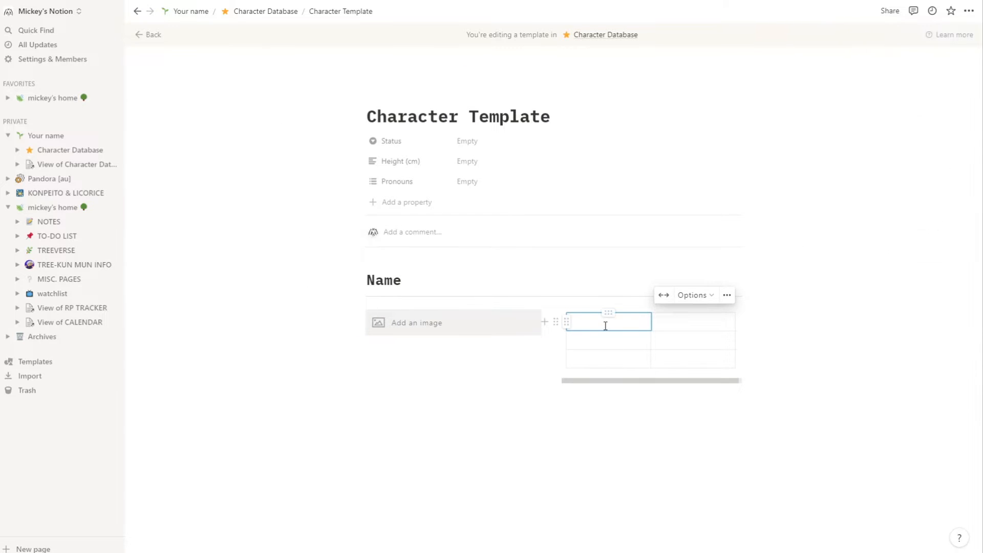
{"action": "type", "text": "Pronouns"}
{"action": "left_click", "coordinate": [606, 338]}
{"action": "type", "text": "Height"}
{"action": "left_click", "coordinate": [622, 357]}
{"action": "type", "text": "Birthday"}
- Give the table's label column a gray background
{"action": "left_click", "coordinate": [613, 323]}
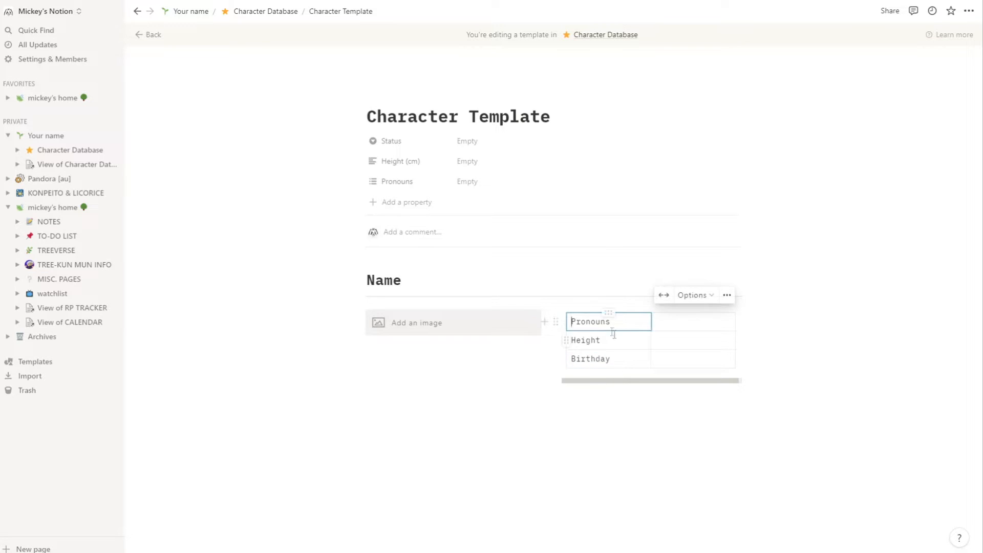
{"action": "left_click", "coordinate": [608, 311]}
{"action": "mouse_move", "coordinate": [725, 365]}
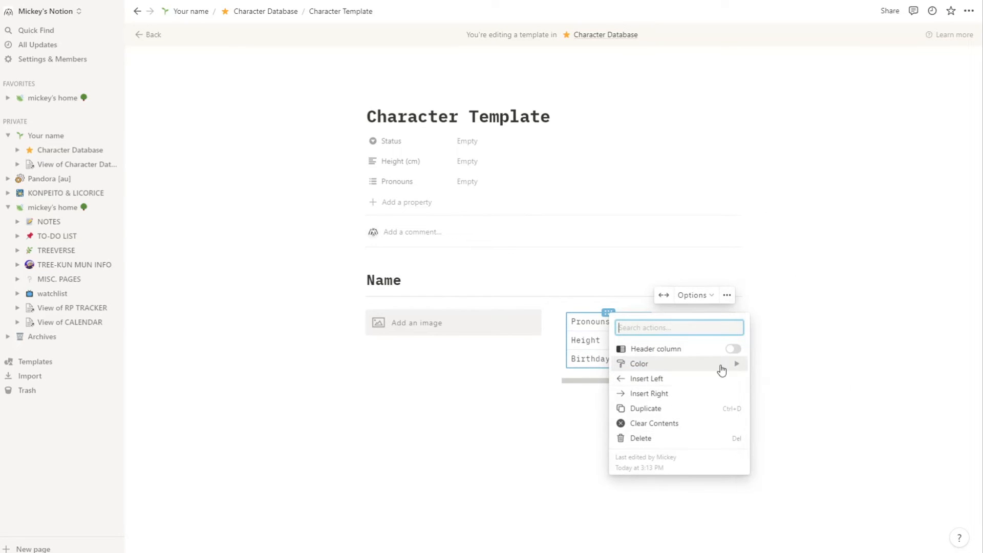
{"action": "left_click", "coordinate": [787, 417]}
{"action": "left_click", "coordinate": [680, 353]}
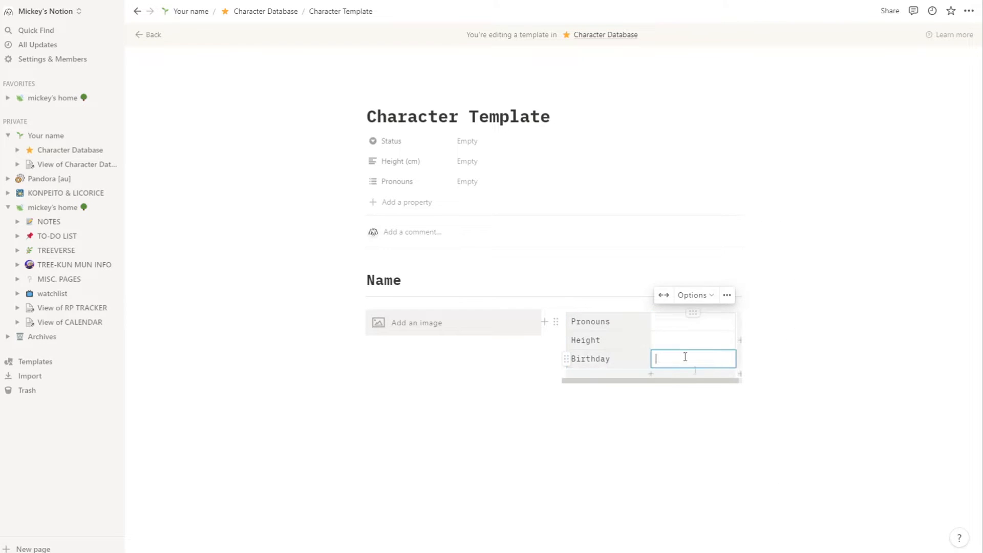
- Add the lines PERSONALITY, BACKGROUND and TRIVIA below the image block and make PERSONALITY a Heading 2
{"action": "left_click", "coordinate": [408, 400]}
{"action": "type", "text": "PERSONALITY"}
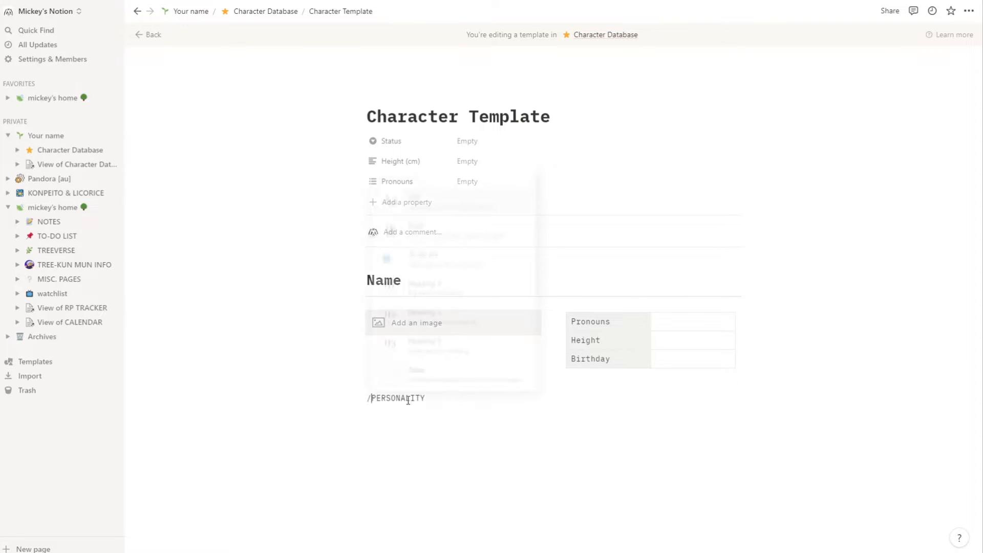
{"action": "type", "text": "/"}
{"action": "key", "text": "Down"}
{"action": "key", "text": "Down"}
{"action": "key", "text": "Down"}
{"action": "key", "text": "Return"}
{"action": "left_click", "coordinate": [450, 405]}
{"action": "key", "text": "Return"}
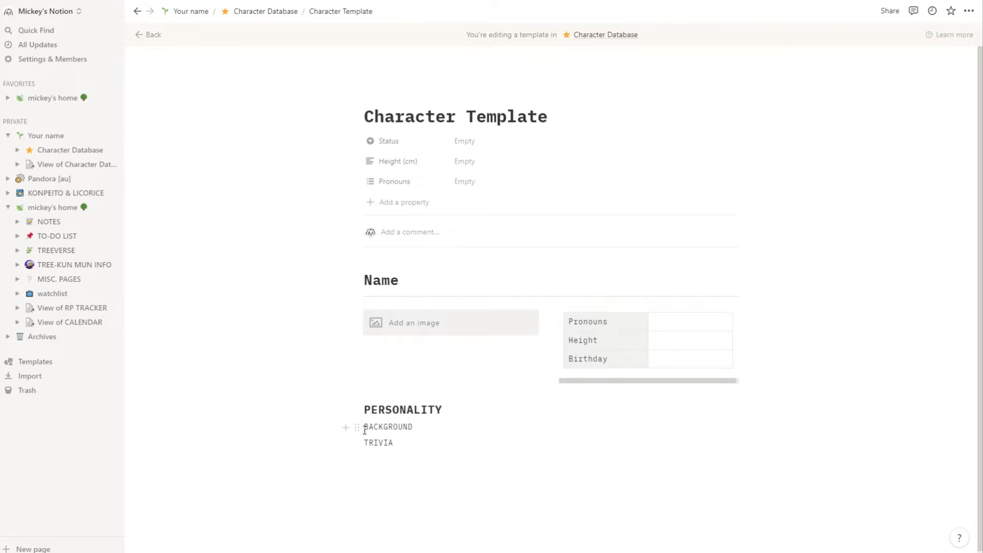
- Turn the BACKGROUND and TRIVIA lines into Heading 2 headings
{"action": "type", "text": "/turn"}
{"action": "key", "text": "Down"}
{"action": "key", "text": "Down"}
{"action": "key", "text": "Return"}
{"action": "key", "text": "Down"}
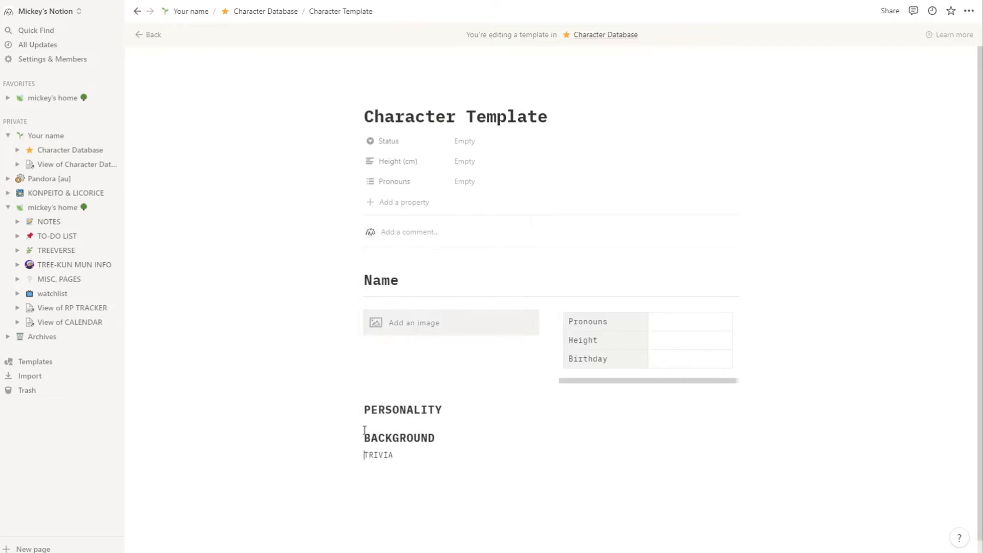
{"action": "type", "text": "/turn"}
{"action": "key", "text": "Down"}
{"action": "key", "text": "Down"}
{"action": "key", "text": "Return"}
- Set the PERSONALITY heading's text color to red
{"action": "scroll", "coordinate": [410, 401], "scroll_direction": "down", "scroll_amount": 2}
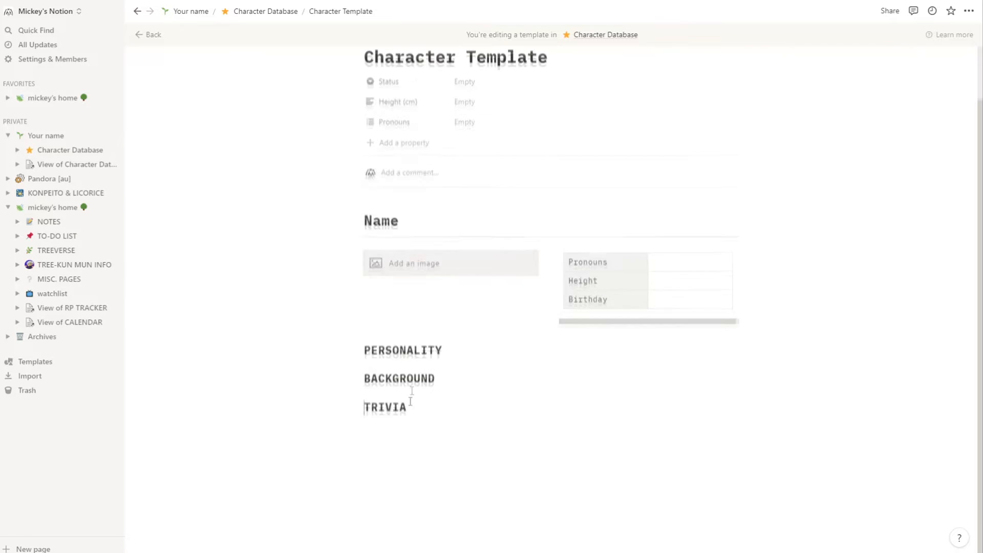
{"action": "left_click", "coordinate": [358, 351]}
{"action": "mouse_move", "coordinate": [285, 411]}
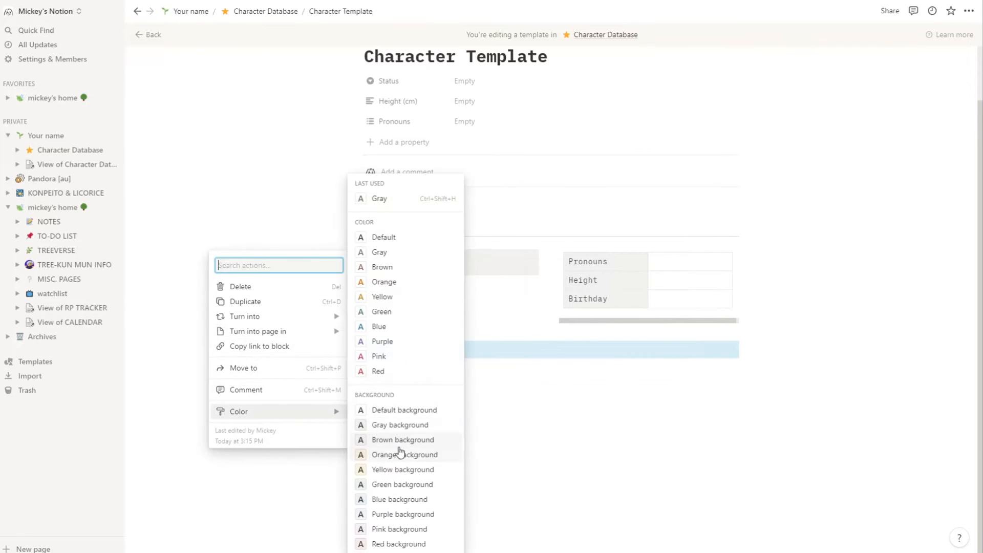
{"action": "left_click", "coordinate": [379, 370]}
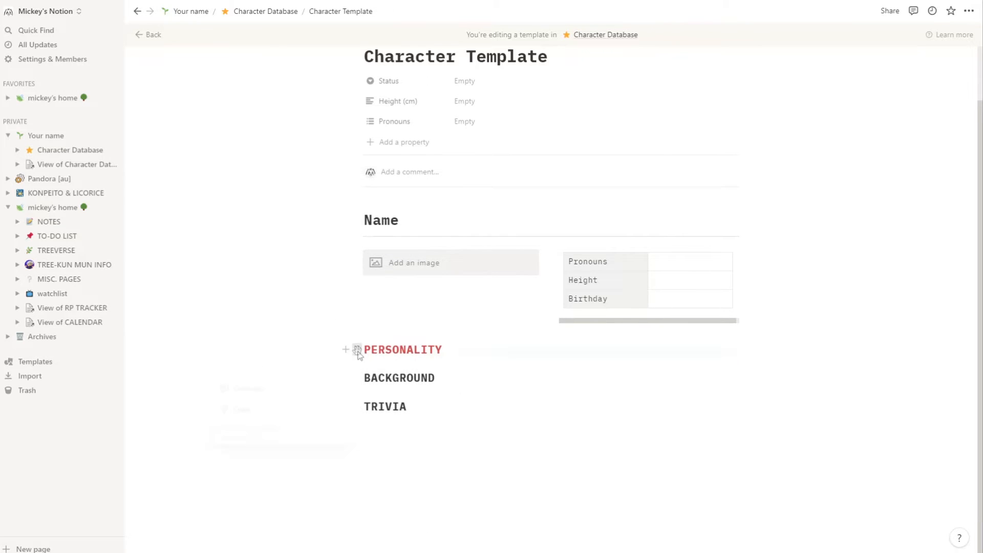
- Give the PERSONALITY heading a gray background in place of its red text color
{"action": "left_click", "coordinate": [358, 351]}
{"action": "mouse_move", "coordinate": [287, 413]}
{"action": "left_click", "coordinate": [389, 424]}
- Apply the last used gray background to the BACKGROUND and TRIVIA headings
{"action": "left_click", "coordinate": [357, 378]}
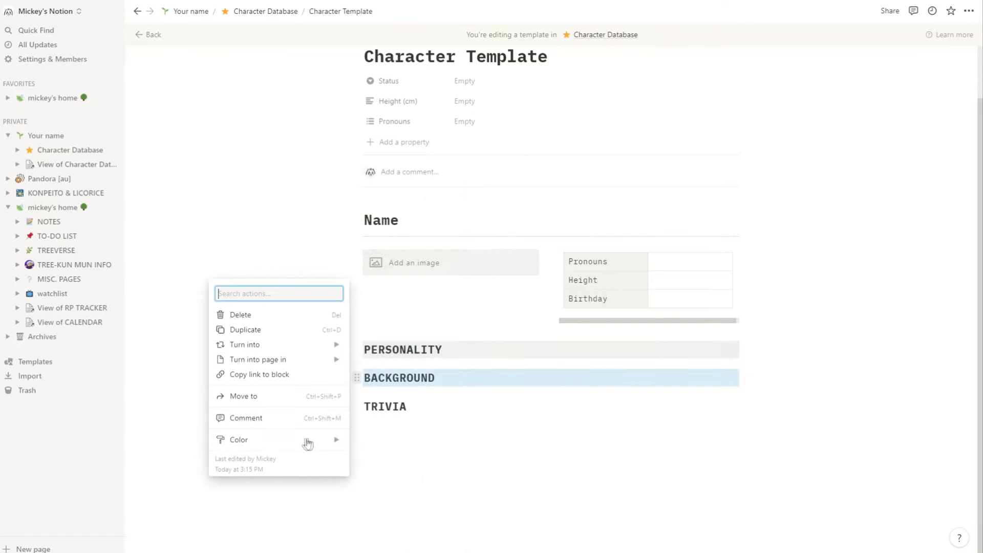
{"action": "mouse_move", "coordinate": [320, 441]}
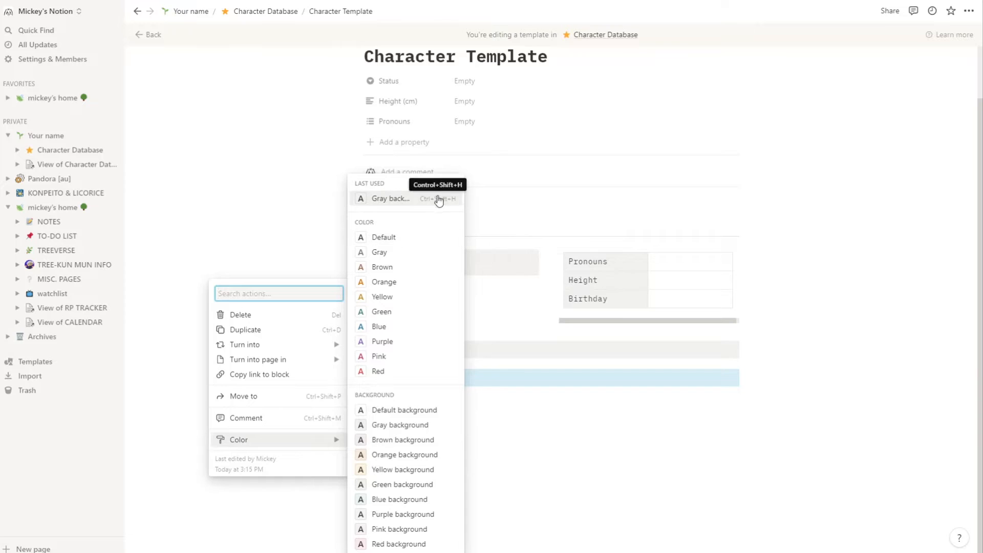
{"action": "key", "text": "Escape"}
{"action": "left_click", "coordinate": [365, 379]}
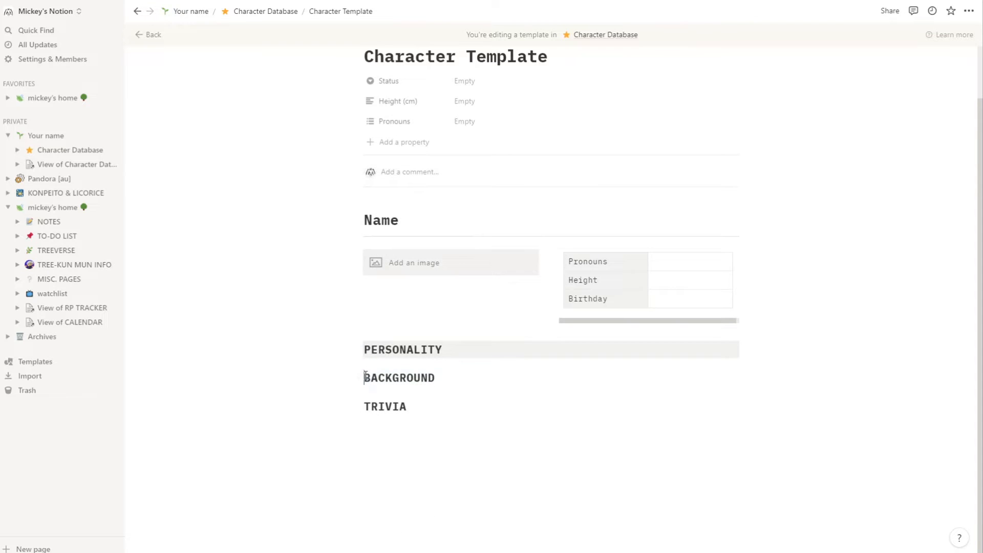
{"action": "left_click", "coordinate": [358, 379]}
{"action": "key", "text": "ctrl+shift+h"}
{"action": "left_click", "coordinate": [357, 407]}
{"action": "key", "text": "ctrl+shift+h"}
{"action": "left_click", "coordinate": [413, 429]}
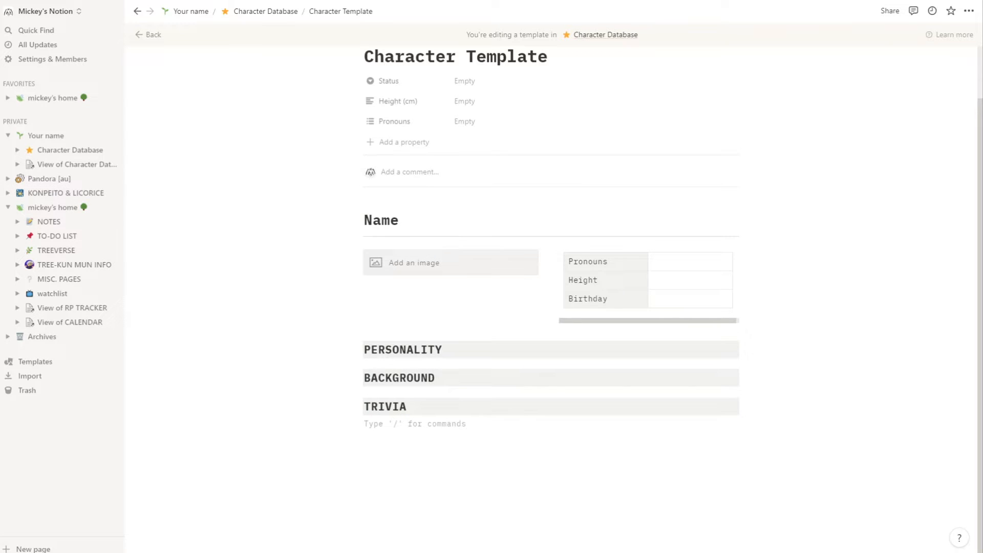
- Try turning the PERSONALITY heading into a toggle containing lorem ipsum text, and undo it
{"action": "scroll", "coordinate": [430, 314], "scroll_direction": "down", "scroll_amount": 1}
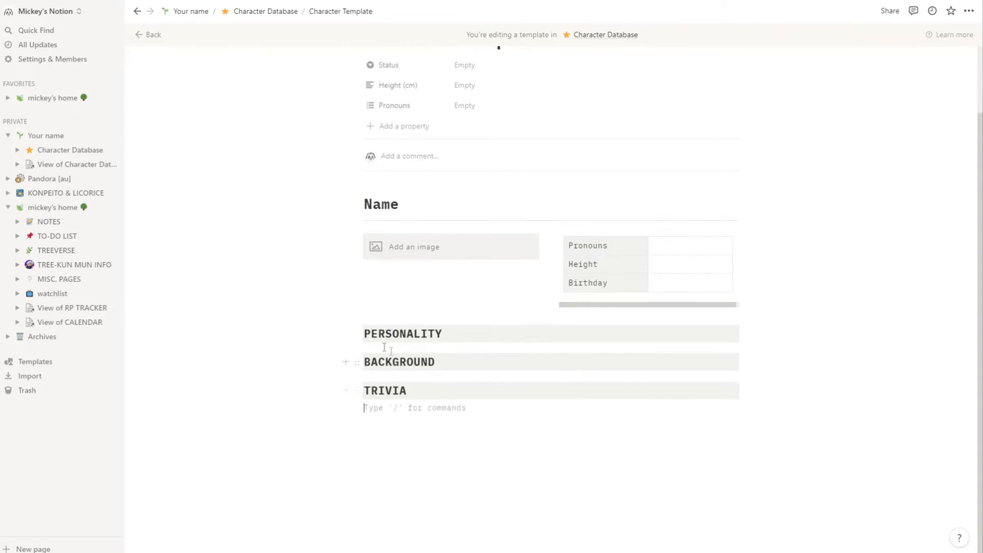
{"action": "left_click", "coordinate": [364, 333]}
{"action": "type", "text": ">"}
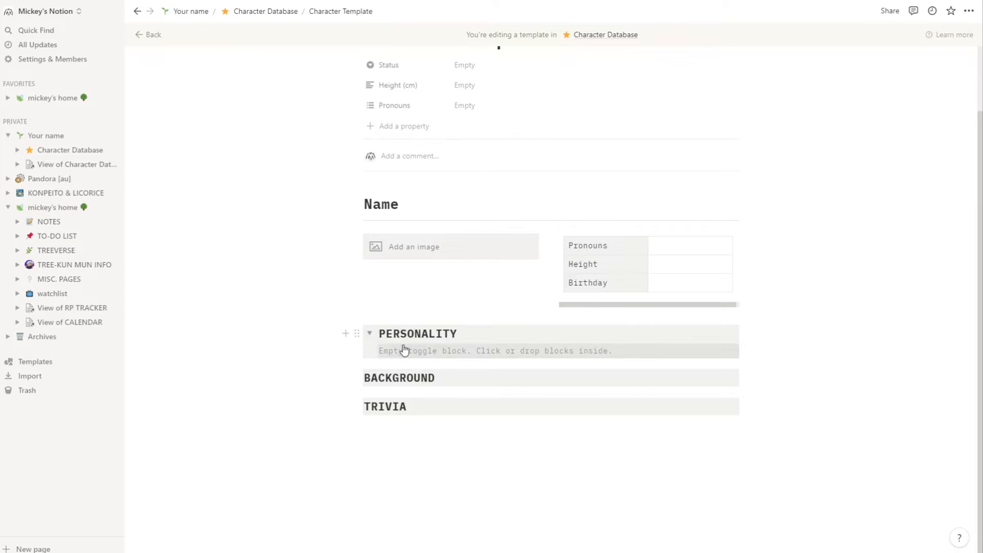
{"action": "left_click", "coordinate": [401, 349]}
{"action": "type", "text": "Lorem ipsum dolor sit amet, consectetur adipiscing elit. Morbi imperdiet tortor ac nulla imperdiet ullamcorper. Morbi tincidunt mattis elit commodo fringilla. Proin mollis quam nunc. Vivamus eget felis a libero molestie iaculis et vitae ipsum. Suspendisse potenti. Nunc id leo ipsum. Nulla id maximus dui. Fusce vel bibendum nibh, ut scelerisque odio."}
{"action": "left_click", "coordinate": [448, 471]}
{"action": "scroll", "coordinate": [425, 389], "scroll_direction": "down", "scroll_amount": 1}
{"action": "left_click", "coordinate": [370, 281]}
{"action": "left_click", "coordinate": [370, 333]}
{"action": "key", "text": "ctrl+z"}
{"action": "key", "text": "ctrl+z"}
{"action": "key", "text": "ctrl+z"}
- Add the lines POSITIVE and NEGATIVE below the PERSONALITY heading and turn both into toggles
{"action": "left_click", "coordinate": [457, 337]}
{"action": "key", "text": "Return"}
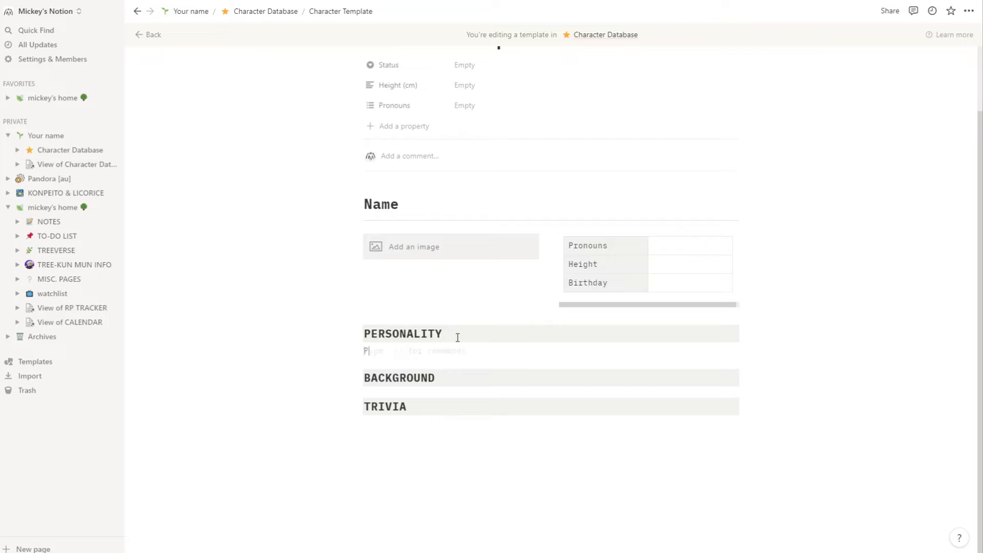
{"action": "type", "text": "POSITIVE"}
{"action": "key", "text": "Return"}
{"action": "type", "text": "NEGATIVE"}
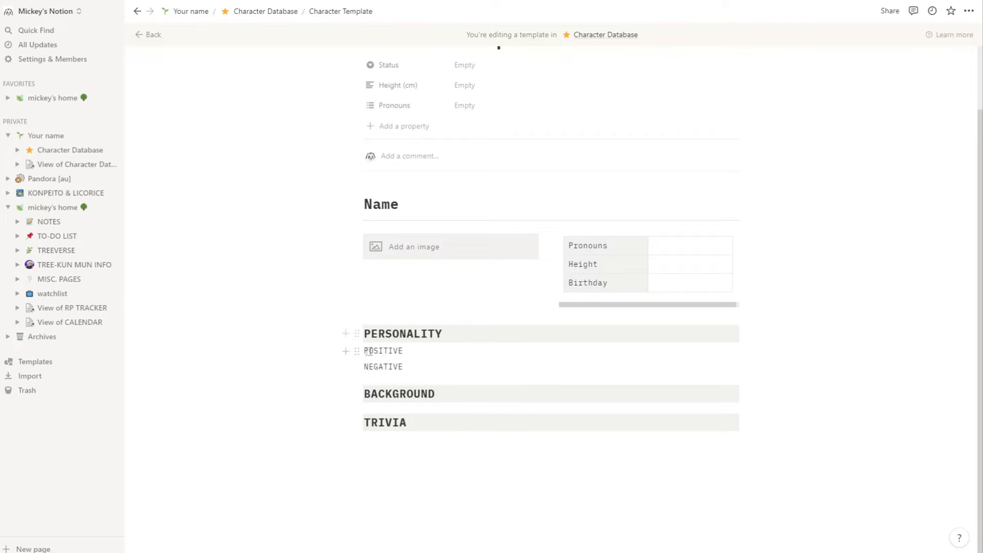
{"action": "left_click", "coordinate": [366, 351]}
{"action": "type", "text": ">"}
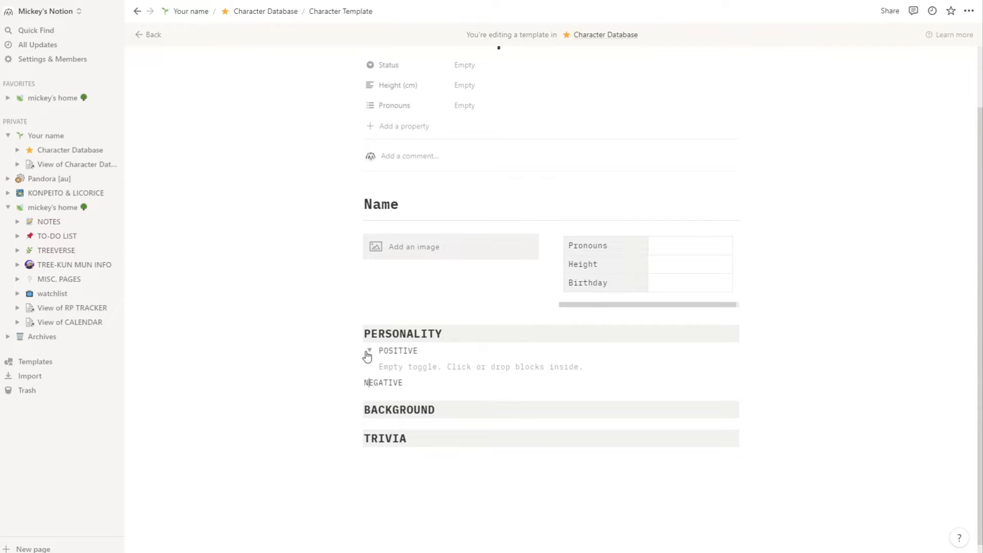
{"action": "key", "text": "Down"}
{"action": "type", "text": ">"}
- Fill the POSITIVE and NEGATIVE toggles with a lorem ipsum paragraph each
{"action": "left_click", "coordinate": [375, 365]}
{"action": "type", "text": "Lorem ipsum dolor sit amet, consectetur adipiscing elit. Morbi imperdiet tortor ac nulla imperdiet ullamcorper. Morbi tincidunt mattis elit commodo fringilla. Proin mollis quam nunc. Vivamus eget felis a libero molestie iaculis et vitae ipsum. Suspendisse potenti. Nunc id leo ipsum. Nulla id maximus dui. Fusce vel bibendum nibh, ut scelerisque odio."}
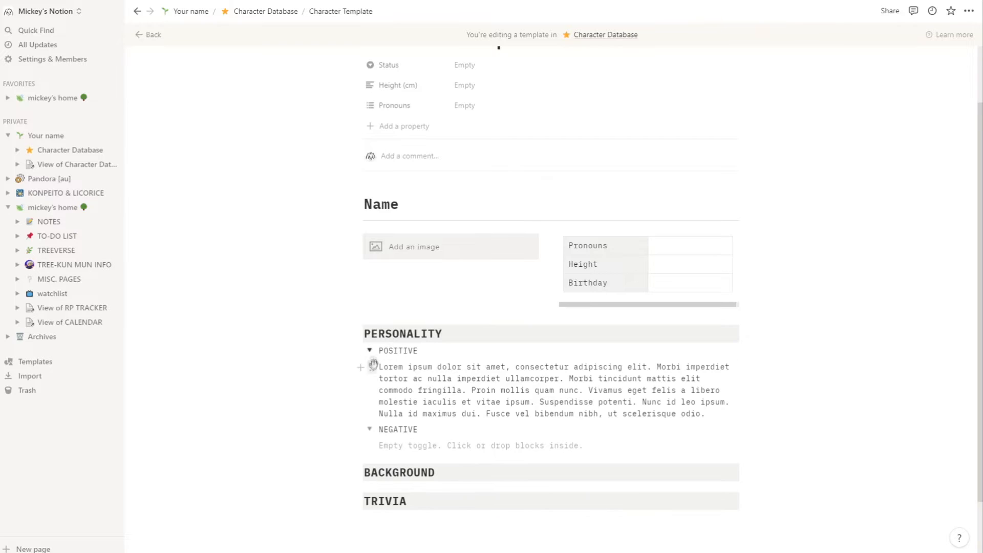
{"action": "left_click", "coordinate": [370, 351]}
{"action": "left_click", "coordinate": [391, 385]}
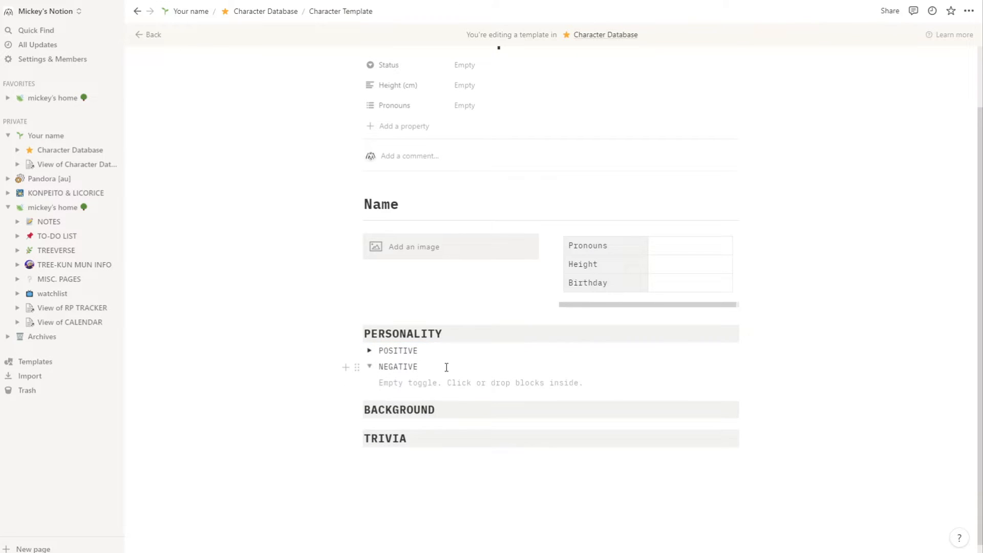
{"action": "key", "text": "BackSpace"}
{"action": "key", "text": "Return"}
{"action": "type", "text": "Lorem ipsum dolor sit amet, consectetur adipiscing elit. Morbi imperdiet tortor ac nulla imperdiet ullamcorper. Morbi tincidunt mattis elit commodo fringilla. Proin mollis quam nunc. Vivamus eget felis a libero molestie iaculis et vitae ipsum. Suspendisse potenti. Nunc id leo ipsum. Nulla id maximus dui. Fusce vel bibendum nibh, ut scelerisque odio."}
{"action": "left_click", "coordinate": [370, 367]}
{"action": "left_click", "coordinate": [369, 367]}
- Place the NEGATIVE toggle in a column to the right of POSITIVE and collapse both toggles
{"action": "left_click_drag", "start_coordinate": [338, 400], "coordinate": [740, 356]}
{"action": "left_click", "coordinate": [369, 367]}
{"action": "left_click", "coordinate": [370, 358]}
{"action": "left_click", "coordinate": [558, 358]}
{"action": "left_click", "coordinate": [586, 385]}
{"action": "left_click", "coordinate": [570, 358]}
{"action": "scroll", "coordinate": [604, 410], "scroll_direction": "down", "scroll_amount": 3}
{"action": "left_click", "coordinate": [587, 359]}
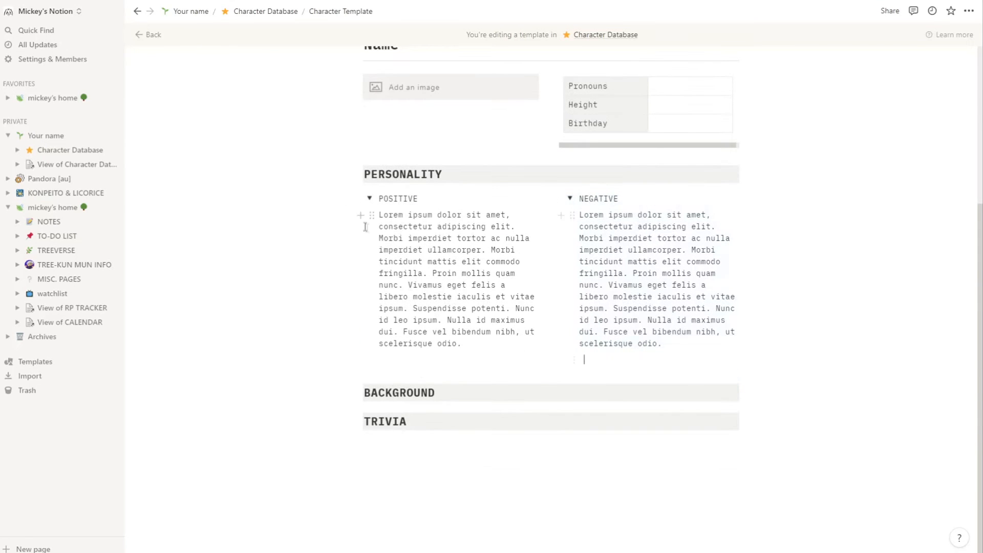
{"action": "left_click", "coordinate": [369, 198]}
{"action": "left_click", "coordinate": [570, 198]}
- Paste several lorem ipsum paragraphs below the BACKGROUND heading
{"action": "left_click", "coordinate": [557, 357]}
{"action": "key", "text": "Return"}
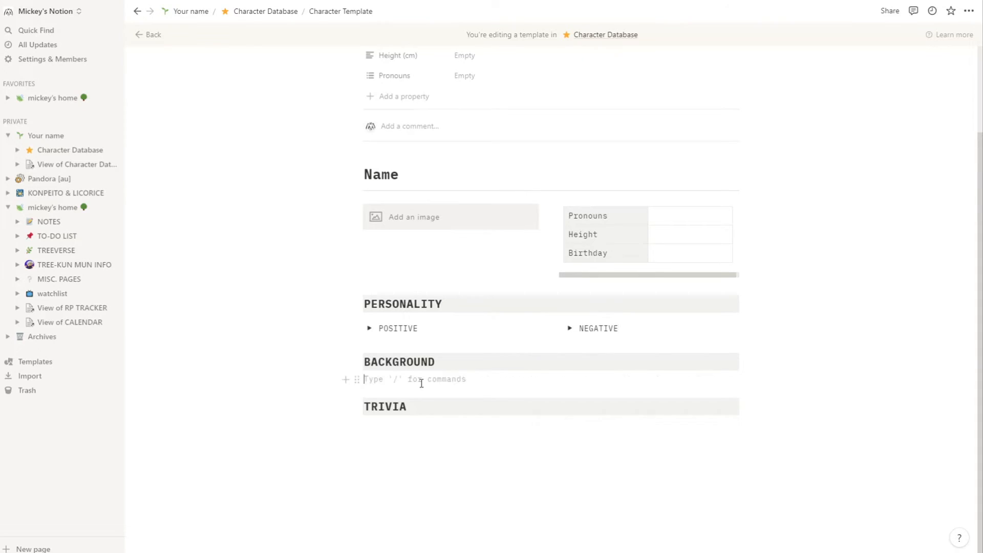
{"action": "key", "text": "ctrl+v"}
- Insert a callout reading "tl;dr" between the BACKGROUND heading and its paragraphs
{"action": "scroll", "coordinate": [741, 194], "scroll_direction": "up", "scroll_amount": 4}
{"action": "left_click", "coordinate": [761, 183]}
{"action": "key", "text": "Return"}
{"action": "type", "text": "/call"}
{"action": "key", "text": "Return"}
{"action": "type", "text": "tr"}
{"action": "type", "text": ";dr"}
{"action": "key", "text": "Return"}
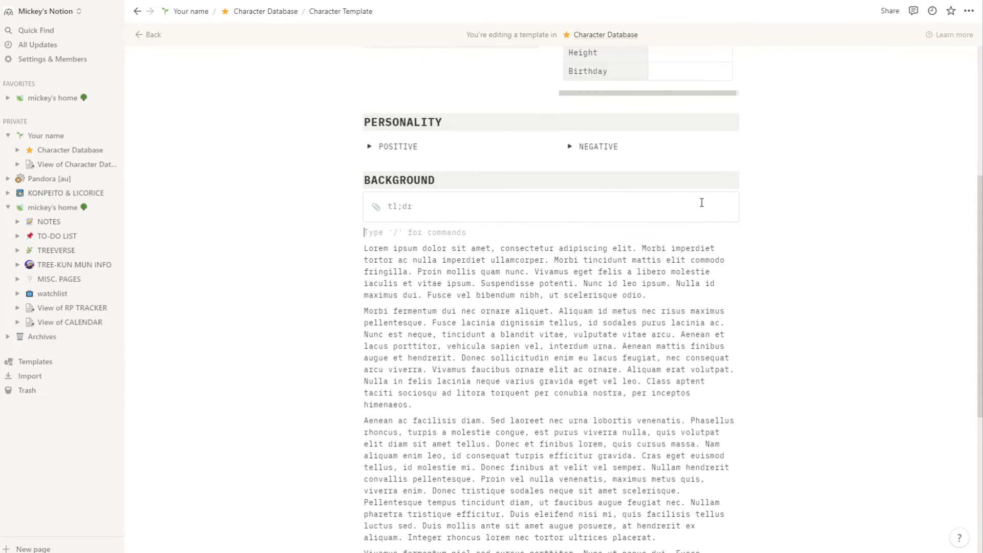
{"action": "key", "text": "BackSpace"}
- Move the first lorem ipsum paragraph into the callout, beneath "tl;dr"
{"action": "left_click_drag", "start_coordinate": [355, 238], "coordinate": [461, 262]}
{"action": "left_click", "coordinate": [434, 211]}
{"action": "key", "text": "shift+Return"}
{"action": "key", "text": "BackSpace"}
{"action": "left_click_drag", "start_coordinate": [357, 233], "coordinate": [376, 215]}
- Add a toggle labelled "read more…" directly below the callout
{"action": "scroll", "coordinate": [633, 299], "scroll_direction": "down", "scroll_amount": 2}
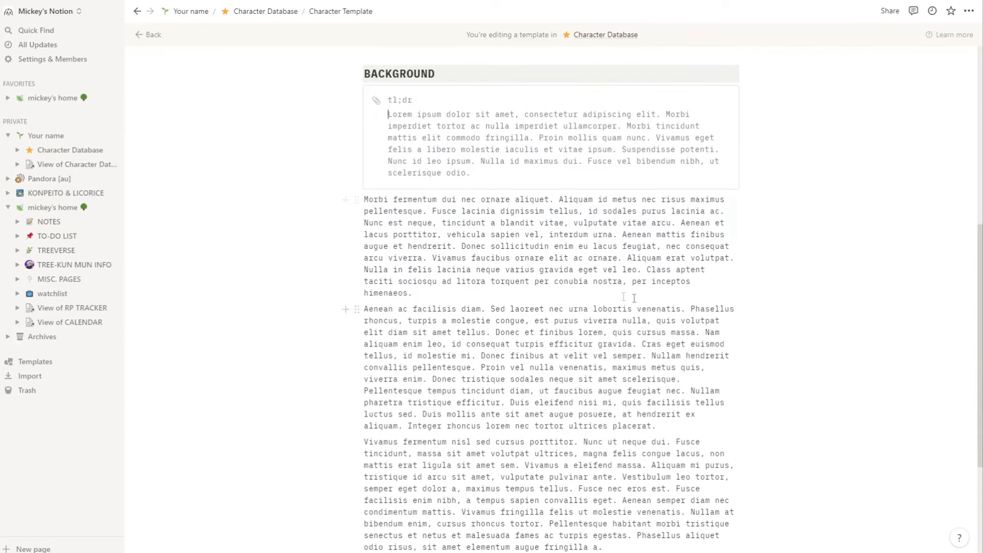
{"action": "left_click", "coordinate": [675, 173]}
{"action": "key", "text": "Return"}
{"action": "key", "text": "Return"}
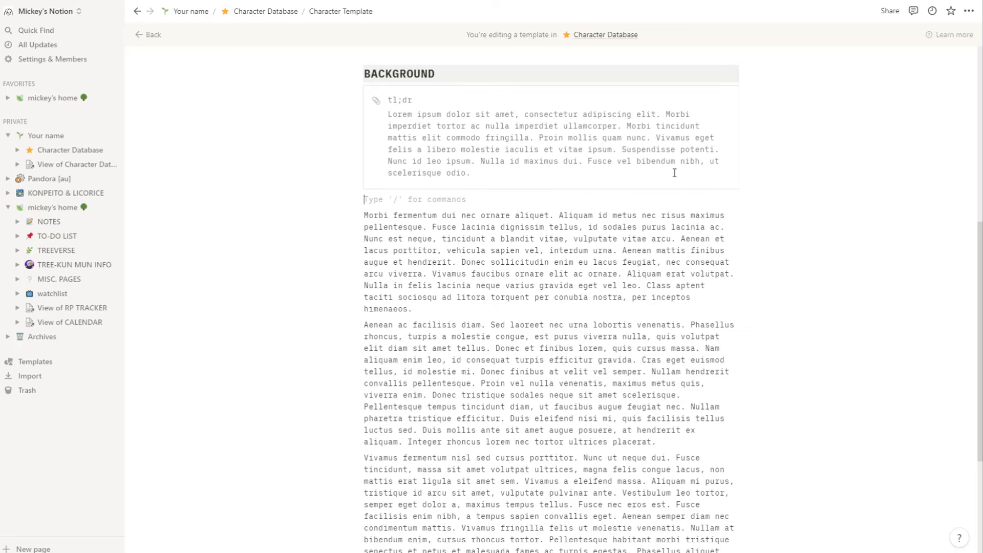
{"action": "type", "text": ">"}
- Move the remaining BACKGROUND paragraphs into the "read more…" toggle and collapse it
{"action": "left_click_drag", "start_coordinate": [325, 238], "coordinate": [433, 306]}
{"action": "scroll", "coordinate": [431, 296], "scroll_direction": "down", "scroll_amount": 6}
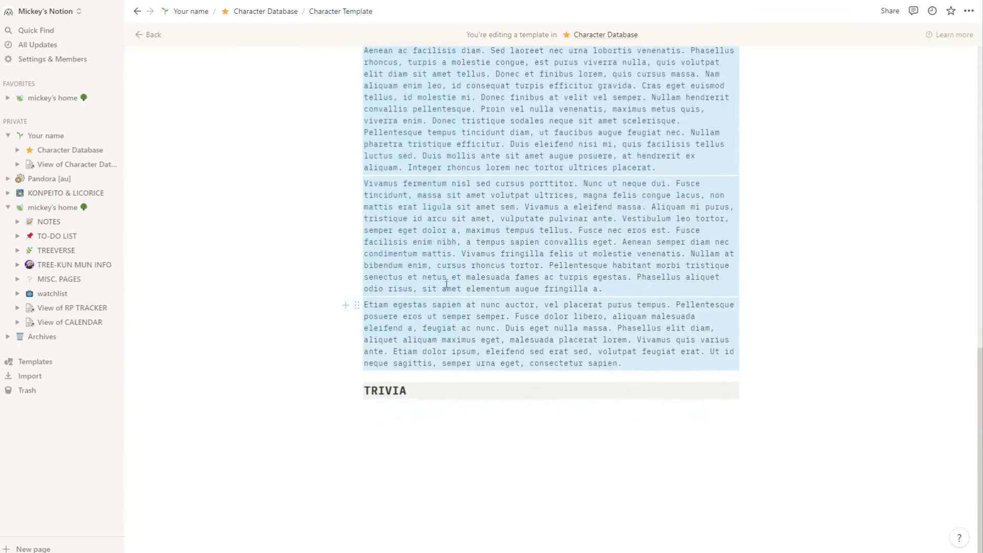
{"action": "scroll", "coordinate": [368, 267], "scroll_direction": "up", "scroll_amount": 6}
{"action": "left_click_drag", "start_coordinate": [356, 260], "coordinate": [398, 240]}
{"action": "left_click", "coordinate": [369, 228]}
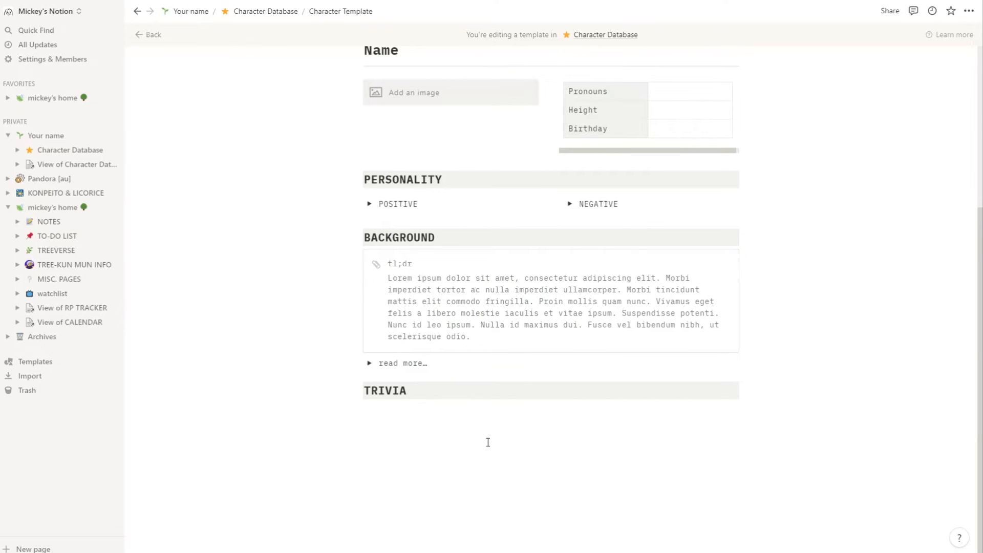
- Add a plus-emoji "LIKES" line and a minus-emoji "DISLIKES" line beneath the TRIVIA heading, arranged side by side in two columns
{"action": "type", "text": "+"}
{"action": "type", "text": "/emoji"}
{"action": "key", "text": "Return"}
{"action": "left_click", "coordinate": [460, 301]}
{"action": "left_click_drag", "start_coordinate": [357, 423], "coordinate": [712, 391]}
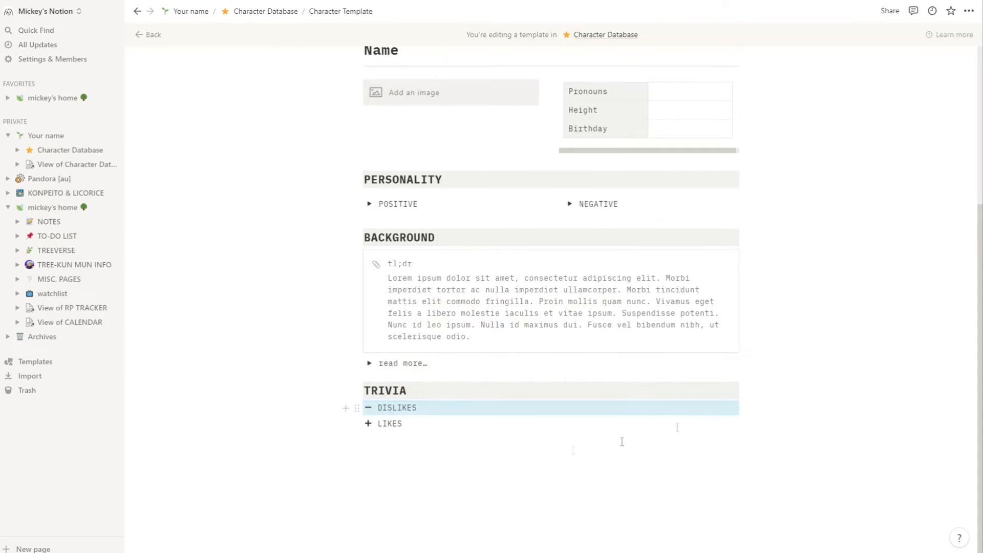
{"action": "left_click_drag", "start_coordinate": [357, 408], "coordinate": [743, 418]}
- Add a bulleted list with three "yes" items beneath LIKES
{"action": "left_click", "coordinate": [471, 419]}
{"action": "key", "text": "Return"}
{"action": "type", "text": "/bu"}
{"action": "key", "text": "Down"}
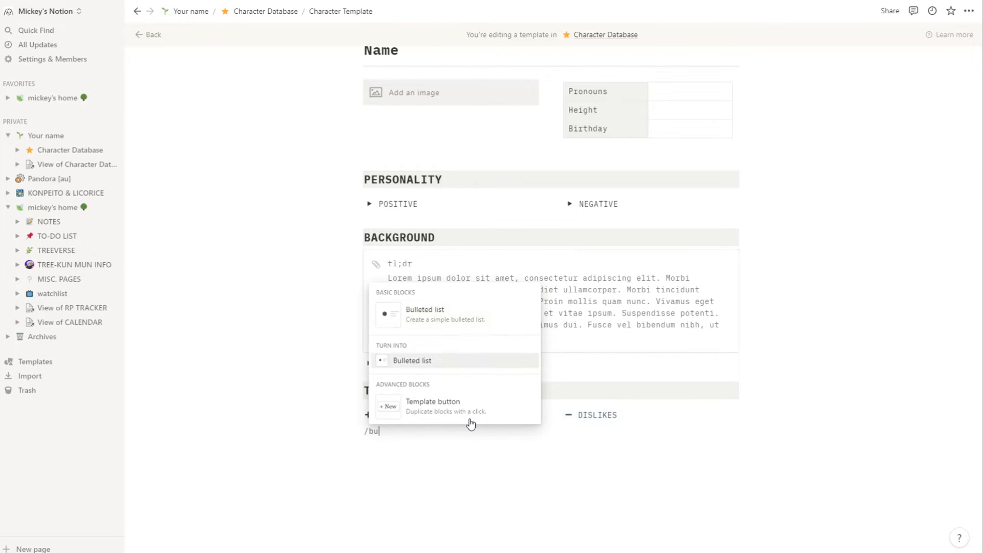
{"action": "key", "text": "Return"}
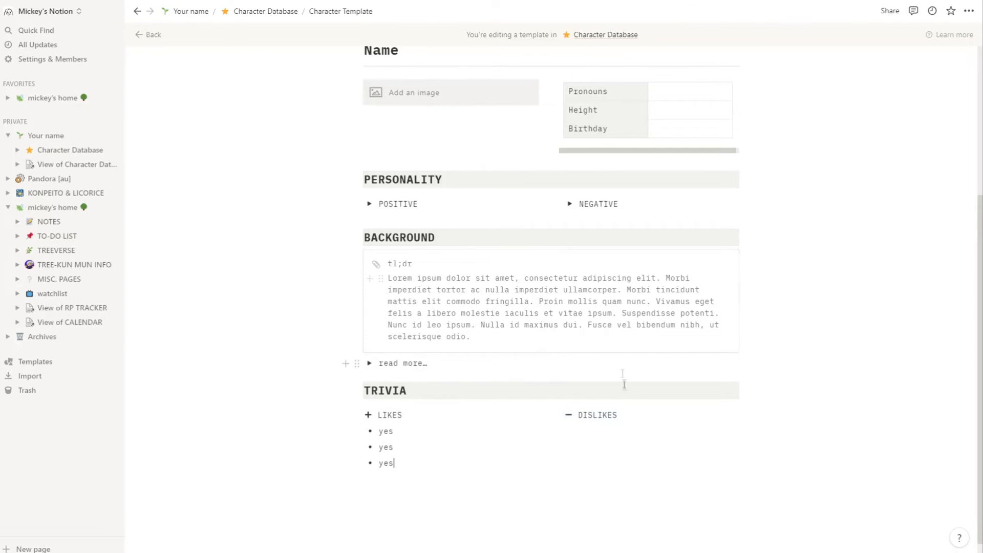
- Add a bulleted list with three "no" items beneath DISLIKES
{"action": "type", "text": "/bull"}
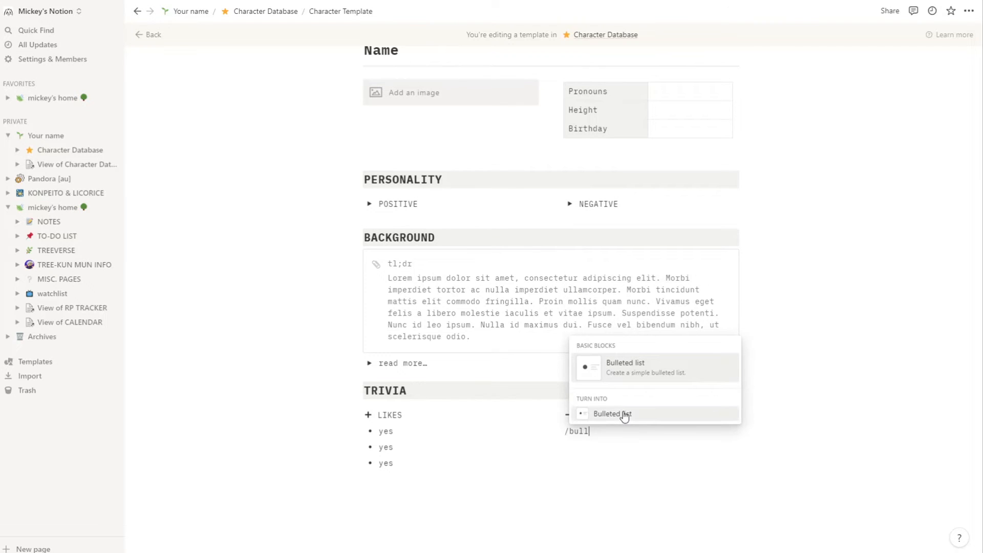
{"action": "left_click", "coordinate": [624, 414]}
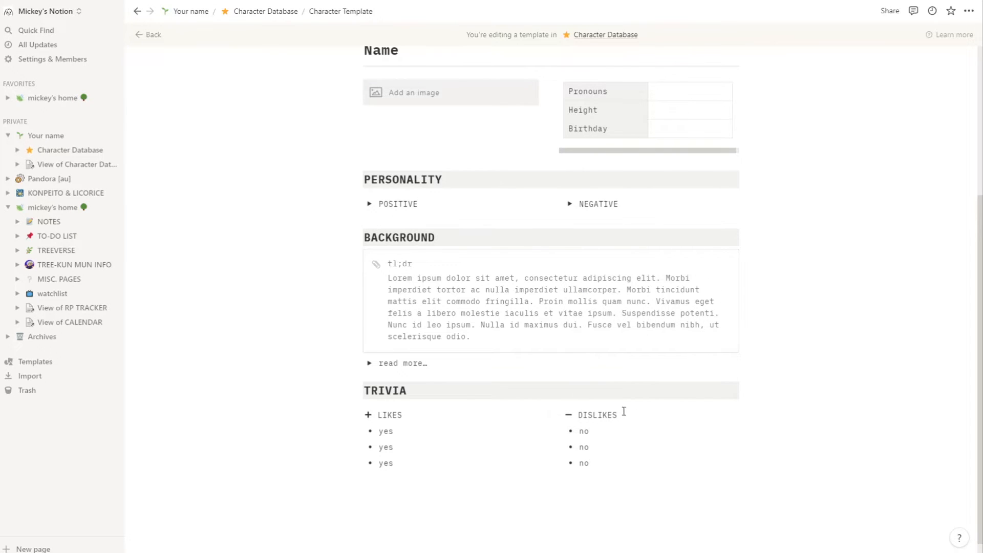
{"action": "left_click", "coordinate": [764, 394]}
- Check the completed character template from top to bottom and return to the Character Database table
{"action": "scroll", "coordinate": [806, 336], "scroll_direction": "up", "scroll_amount": 5}
{"action": "scroll", "coordinate": [382, 205], "scroll_direction": "down", "scroll_amount": 4}
{"action": "scroll", "coordinate": [376, 333], "scroll_direction": "up", "scroll_amount": 3}
{"action": "left_click", "coordinate": [149, 35]}
{"action": "left_click", "coordinate": [246, 364]}
{"action": "left_click", "coordinate": [205, 369]}
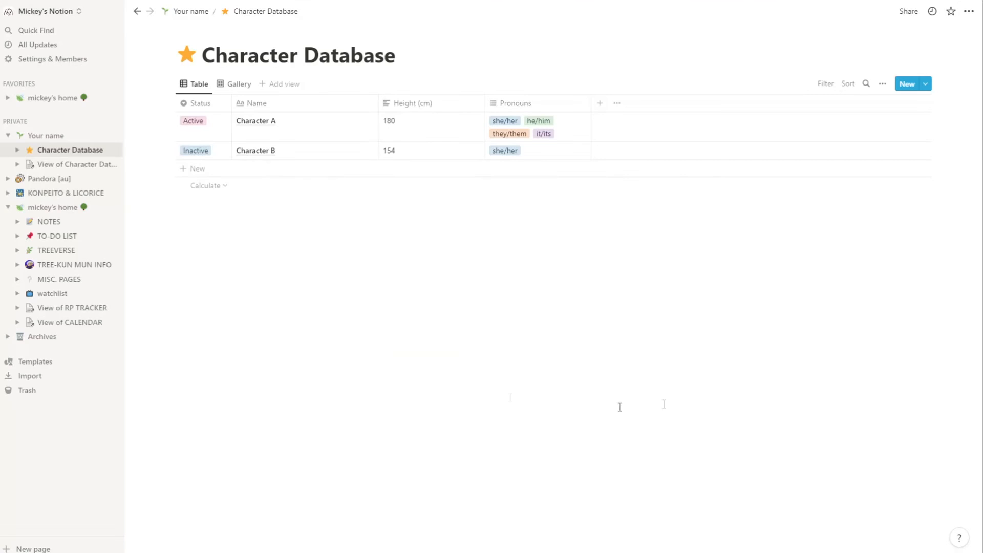
- Open Character B's page, apply the Character Template to it and look over the inserted content
{"action": "left_click", "coordinate": [351, 150]}
{"action": "left_click", "coordinate": [358, 285]}
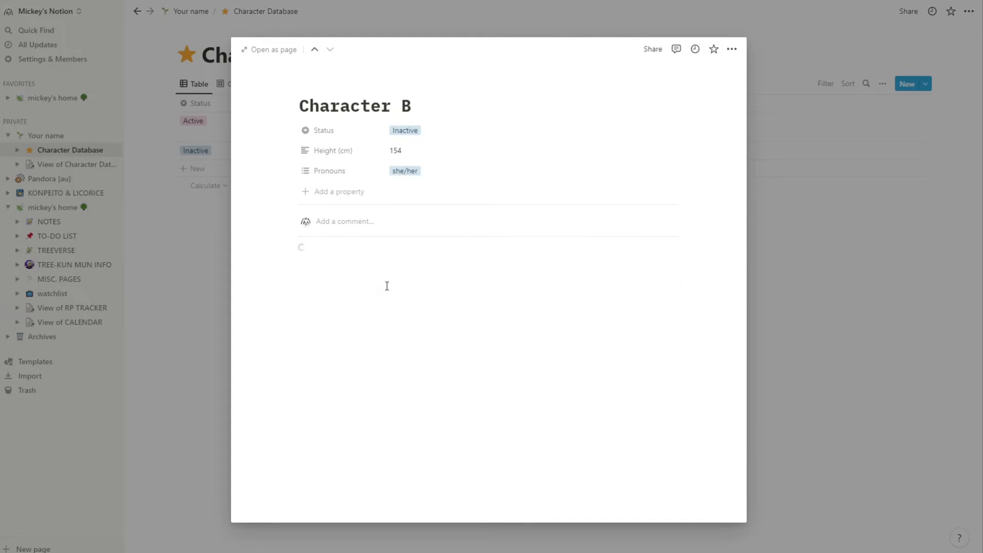
{"action": "scroll", "coordinate": [394, 321], "scroll_direction": "down", "scroll_amount": 4}
{"action": "scroll", "coordinate": [395, 321], "scroll_direction": "up", "scroll_amount": 3}
- Delete the template content from Character B's page, open the Character Template's options and close the page
{"action": "left_click_drag", "start_coordinate": [247, 199], "coordinate": [670, 494]}
{"action": "key", "text": "Delete"}
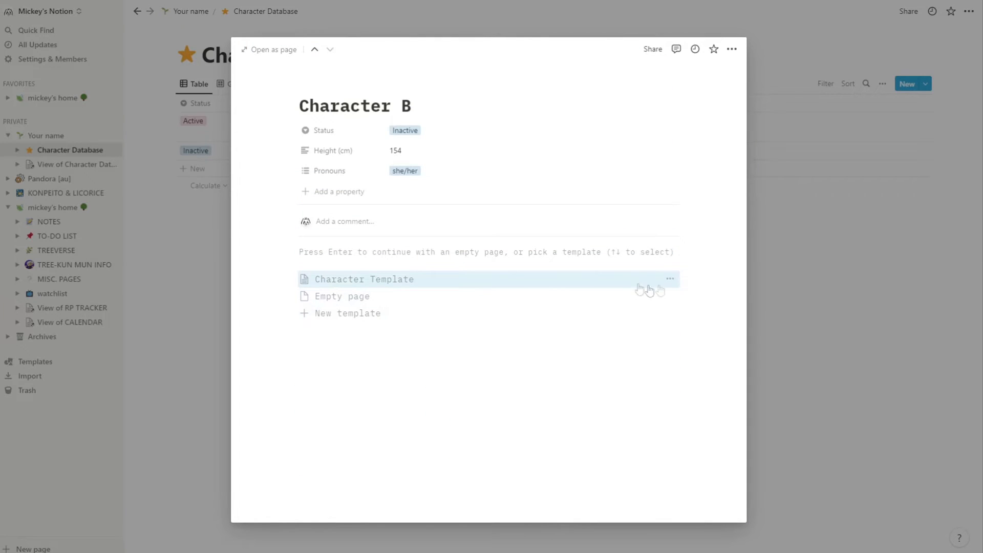
{"action": "left_click", "coordinate": [670, 279]}
{"action": "left_click", "coordinate": [596, 370]}
{"action": "left_click", "coordinate": [591, 397]}
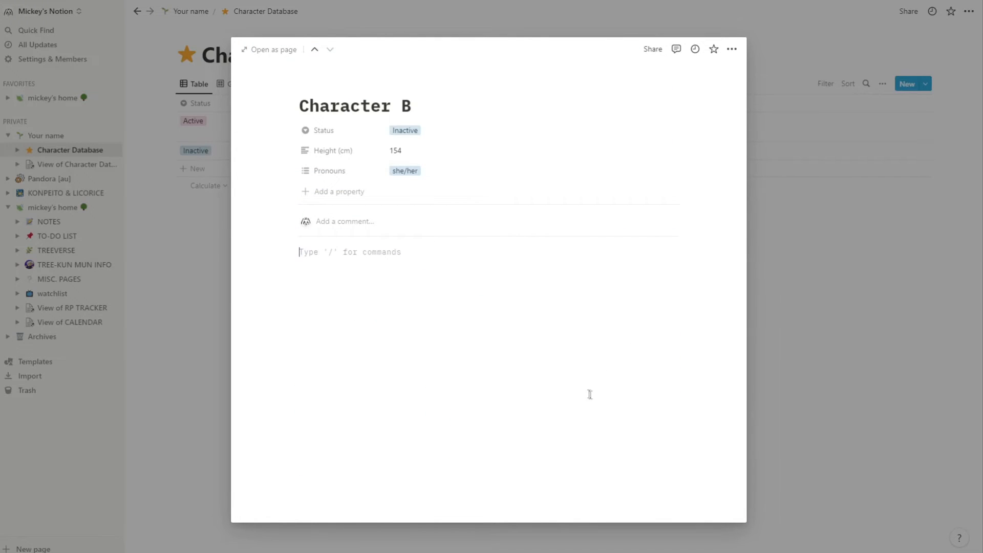
{"action": "left_click", "coordinate": [829, 379]}
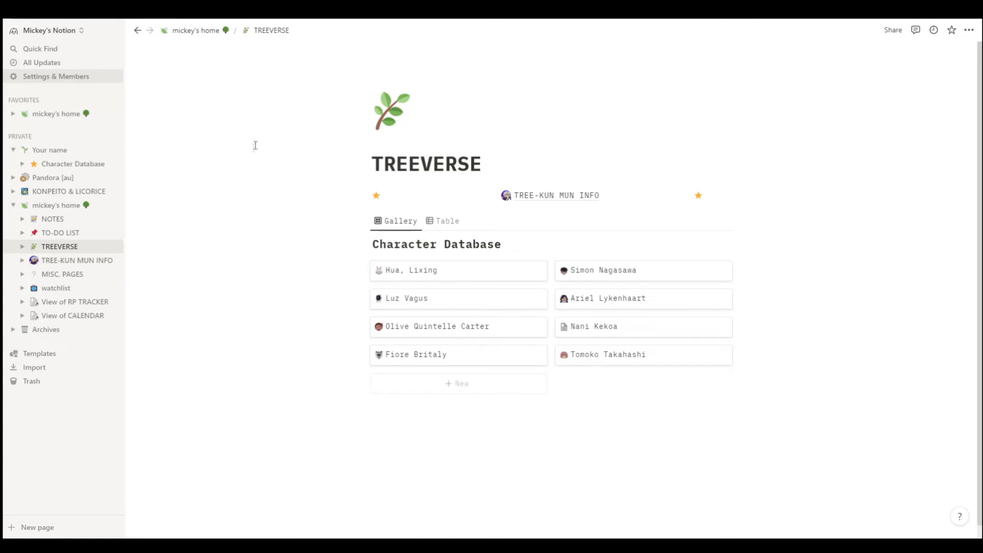
- View the TREEVERSE page's Share to web options and the Domain field in the workspace settings
{"action": "left_click", "coordinate": [891, 31]}
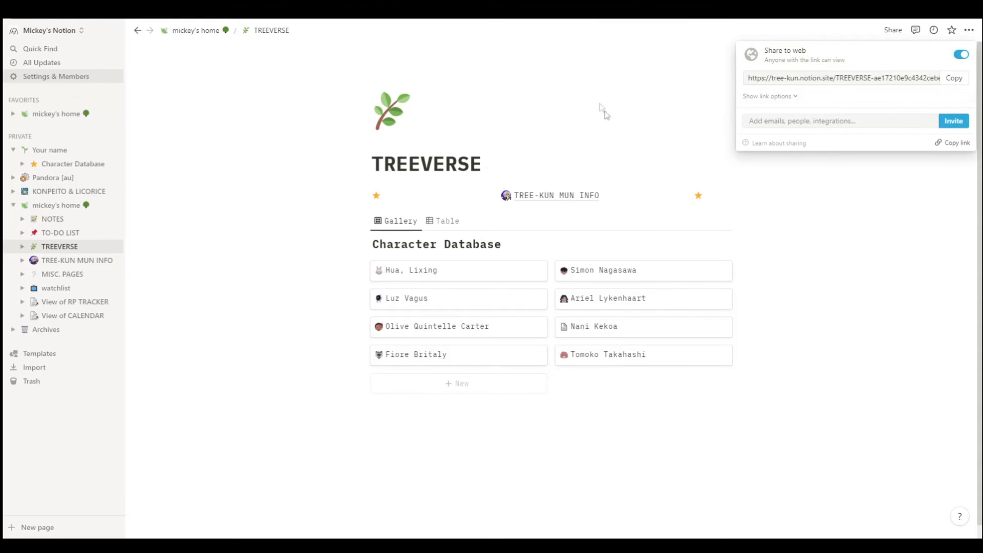
{"action": "left_click", "coordinate": [633, 95]}
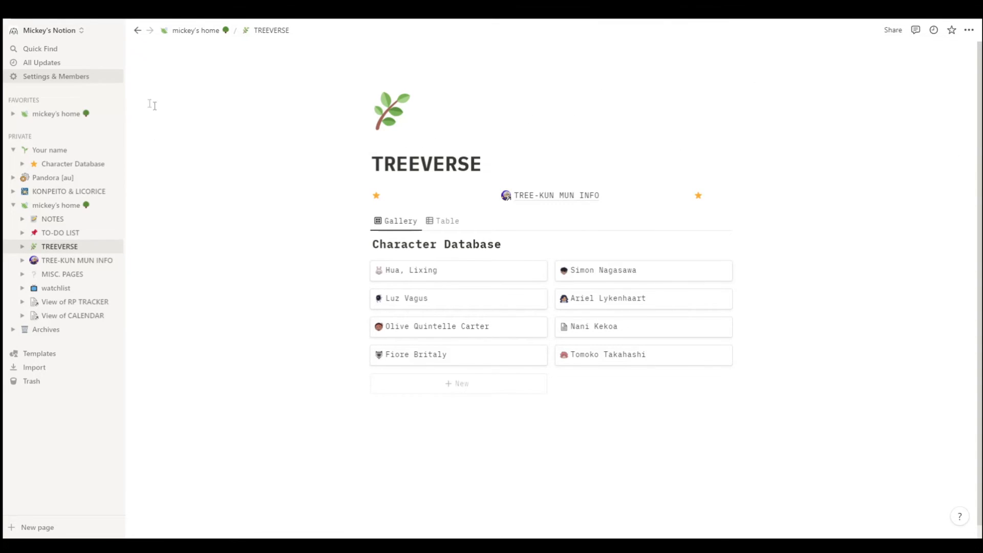
{"action": "left_click", "coordinate": [44, 76]}
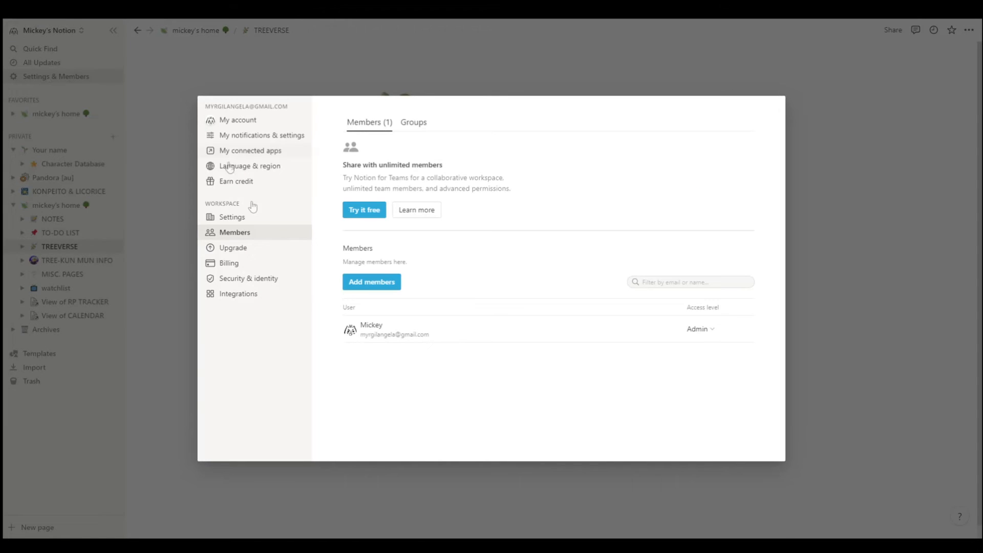
{"action": "left_click", "coordinate": [237, 222]}
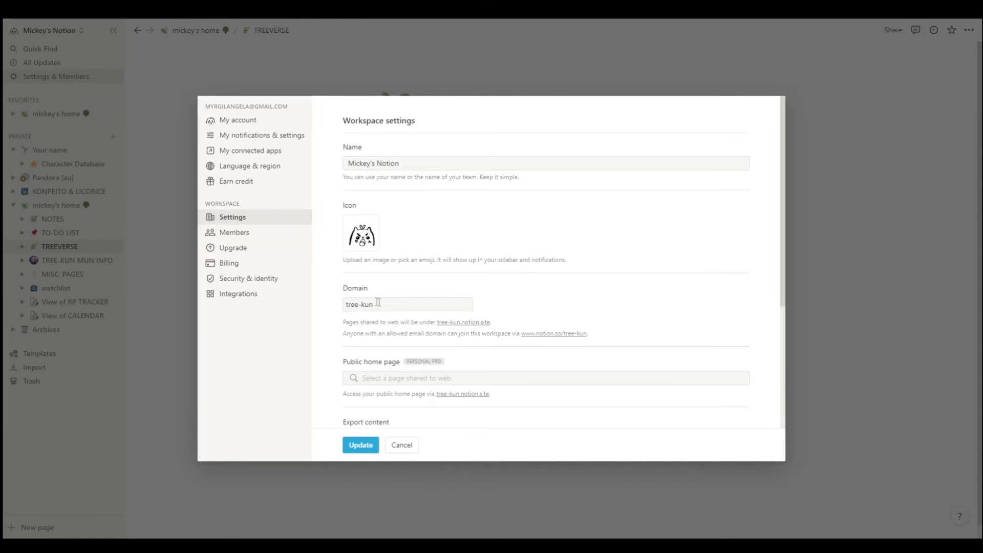
{"action": "left_click", "coordinate": [344, 303]}
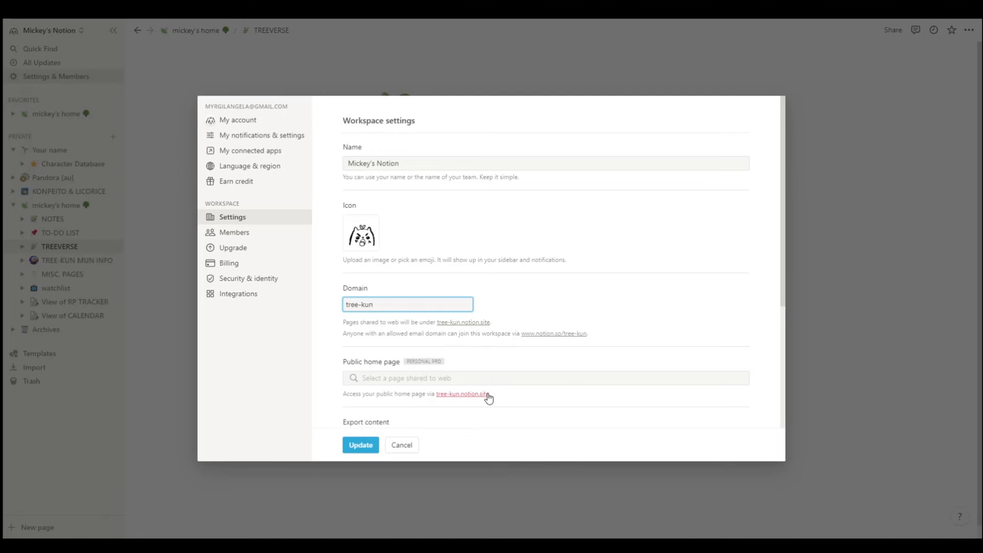
{"action": "left_click", "coordinate": [877, 326]}
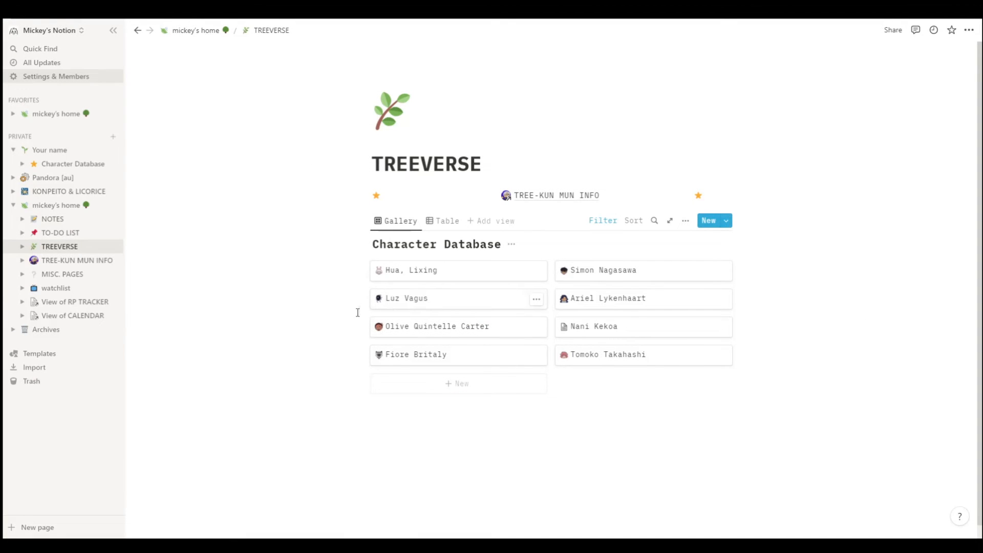
- Open the gallery card in the third row of the first column as a full page and examine its artwork and info table
{"action": "left_click", "coordinate": [474, 330]}
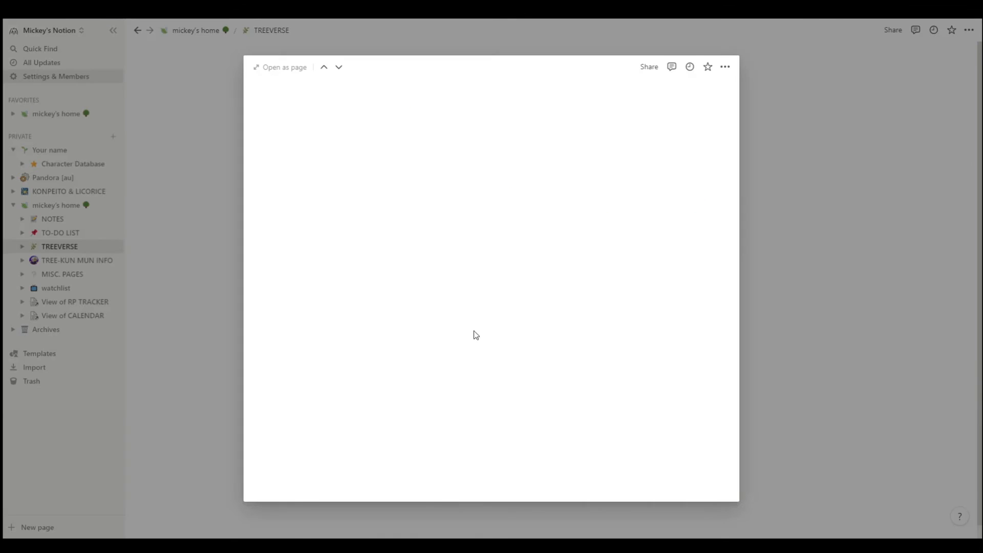
{"action": "left_click", "coordinate": [277, 68]}
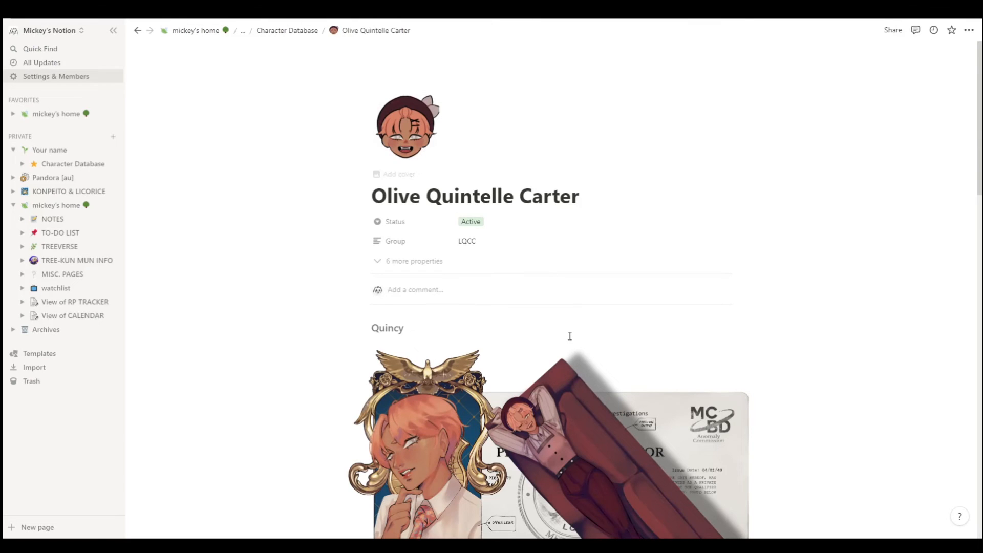
{"action": "scroll", "coordinate": [564, 325], "scroll_direction": "down", "scroll_amount": 3}
{"action": "scroll", "coordinate": [528, 330], "scroll_direction": "down", "scroll_amount": 6}
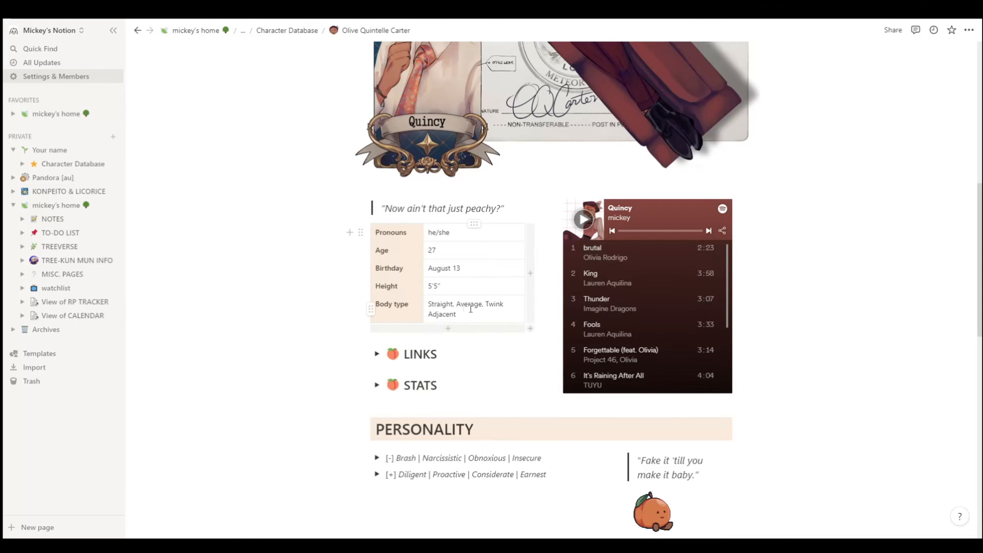
{"action": "scroll", "coordinate": [528, 287], "scroll_direction": "down", "scroll_amount": 13}
{"action": "left_click", "coordinate": [490, 384]}
{"action": "key", "text": "Return"}
{"action": "type", "text": "https://open.spotify.com/playlist/1uAIMO1rewnDkZDHISPKRk"}
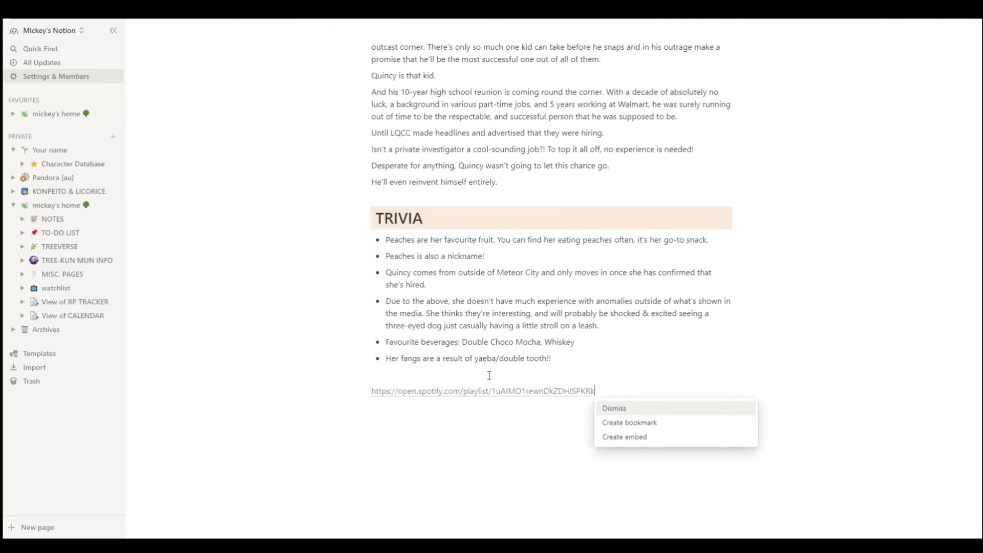
{"action": "left_click", "coordinate": [641, 443]}
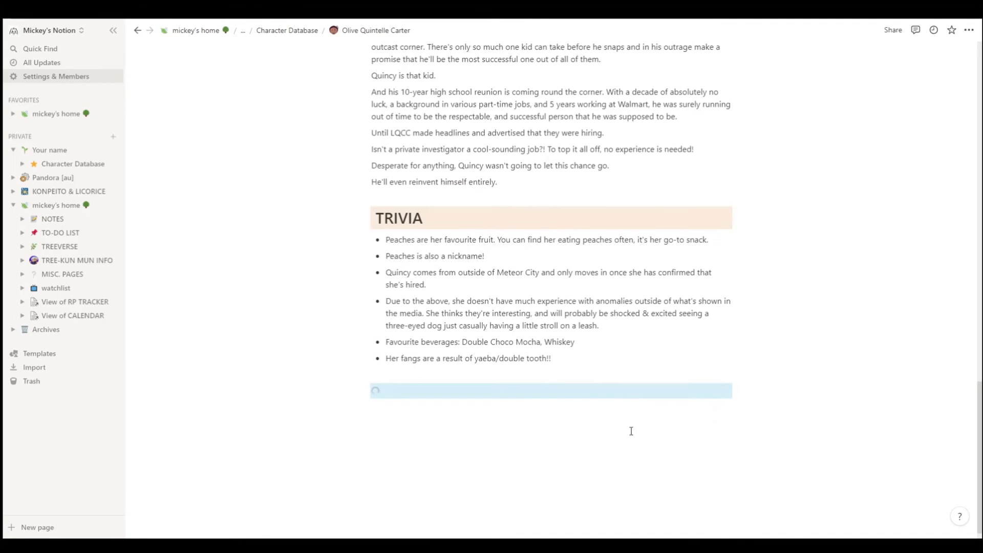
{"action": "scroll", "coordinate": [540, 443], "scroll_direction": "down", "scroll_amount": 2}
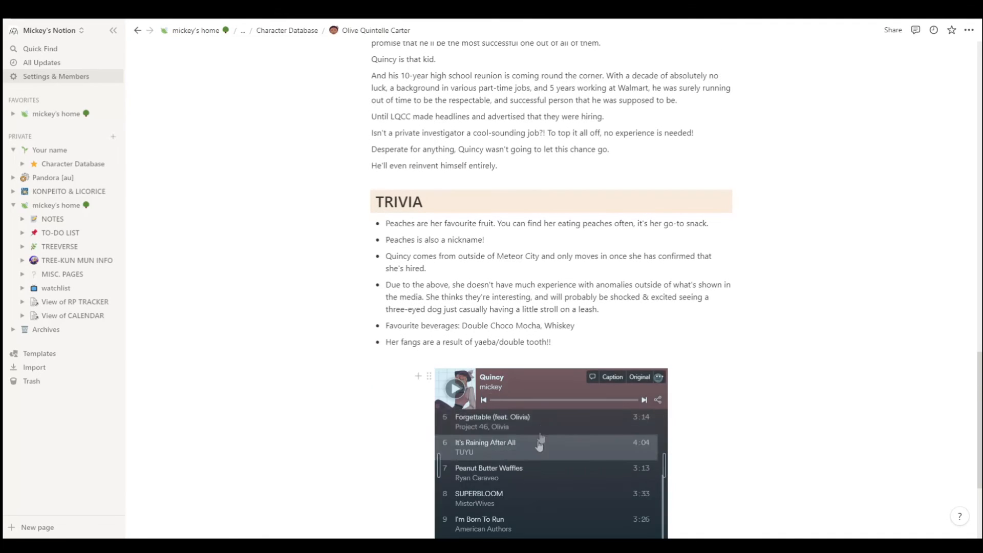
{"action": "scroll", "coordinate": [763, 362], "scroll_direction": "down", "scroll_amount": 3}
{"action": "left_click", "coordinate": [762, 364]}
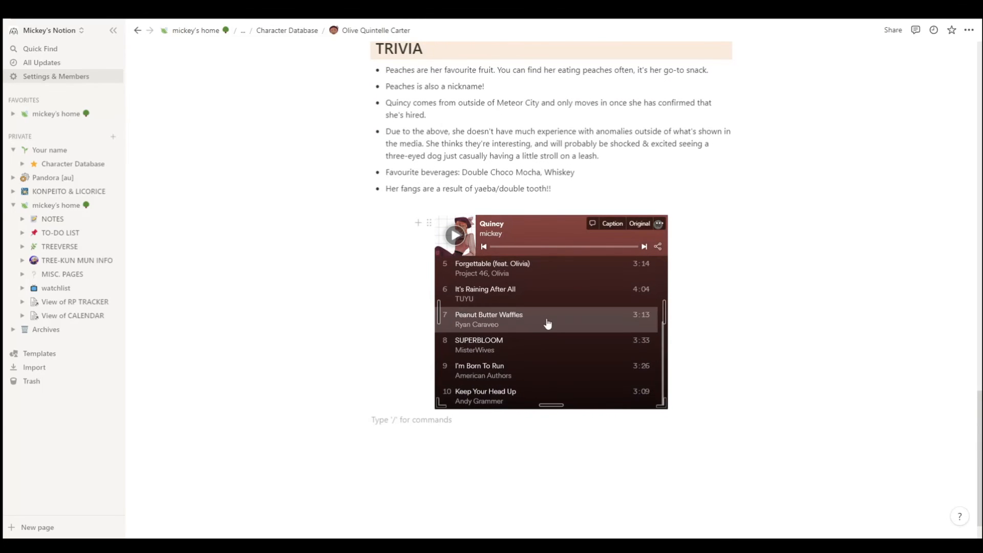
{"action": "scroll", "coordinate": [547, 323], "scroll_direction": "up", "scroll_amount": 1}
{"action": "left_click_drag", "start_coordinate": [605, 346], "coordinate": [717, 454]}
- Expand and collapse the LINKS and STATS toggles beneath the info table to examine how they are used
{"action": "scroll", "coordinate": [676, 300], "scroll_direction": "up", "scroll_amount": 9}
{"action": "scroll", "coordinate": [612, 357], "scroll_direction": "up", "scroll_amount": 6}
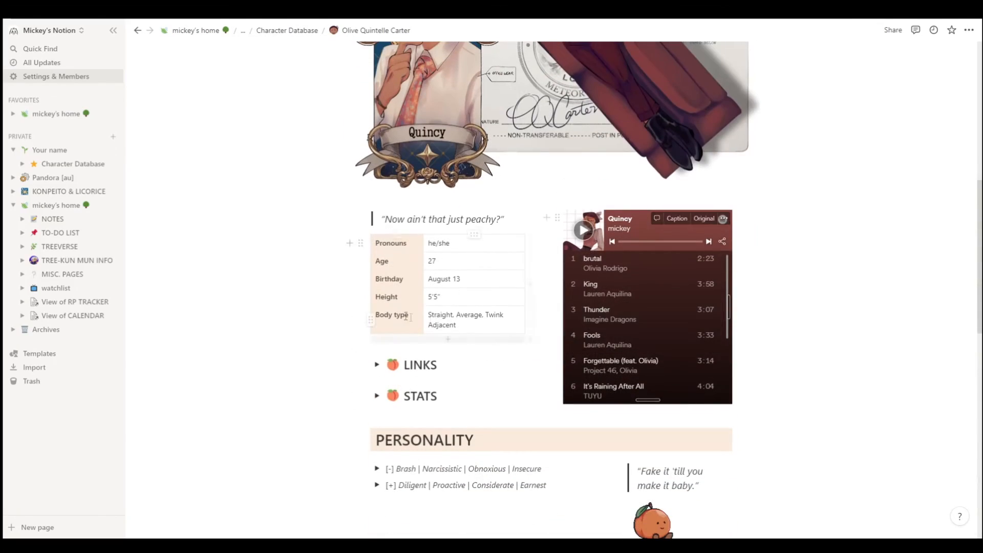
{"action": "scroll", "coordinate": [395, 297], "scroll_direction": "down", "scroll_amount": 2}
{"action": "left_click", "coordinate": [377, 264]}
{"action": "left_click", "coordinate": [376, 263]}
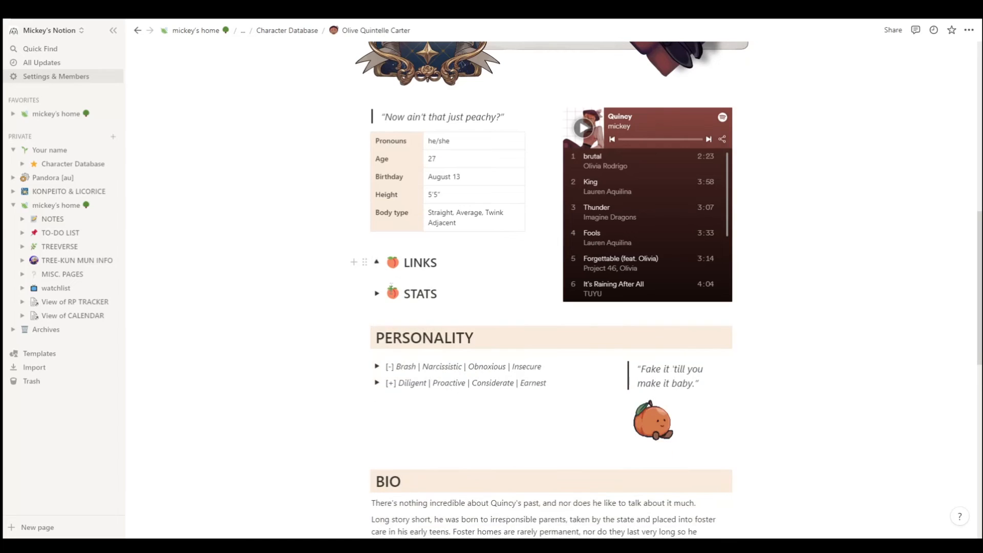
{"action": "left_click", "coordinate": [377, 294]}
{"action": "left_click", "coordinate": [378, 294]}
- Expand and collapse the negative and positive trait toggles under PERSONALITY to examine their contents
{"action": "scroll", "coordinate": [359, 333], "scroll_direction": "down", "scroll_amount": 2}
{"action": "left_click", "coordinate": [377, 265]}
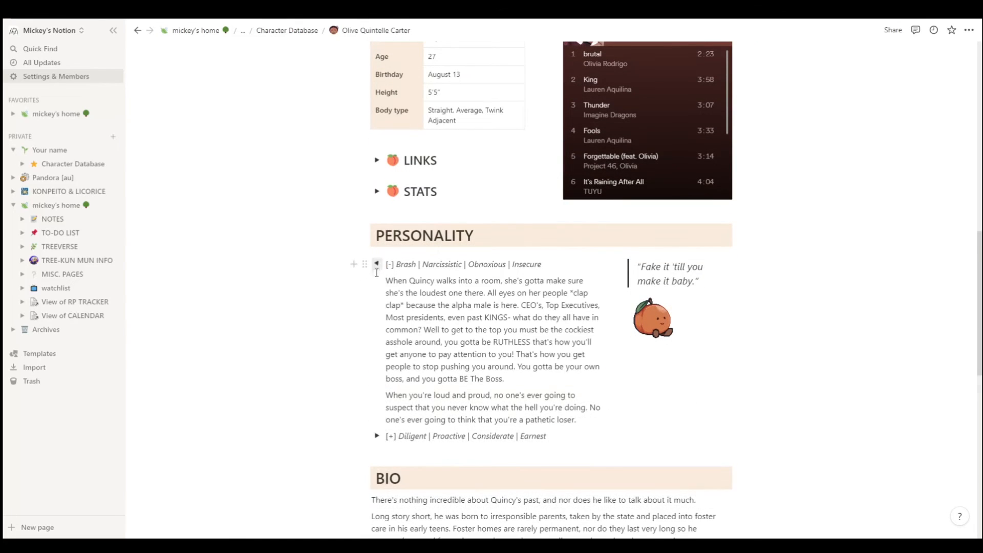
{"action": "left_click", "coordinate": [376, 264]}
{"action": "left_click", "coordinate": [378, 280]}
{"action": "left_click", "coordinate": [378, 280]}
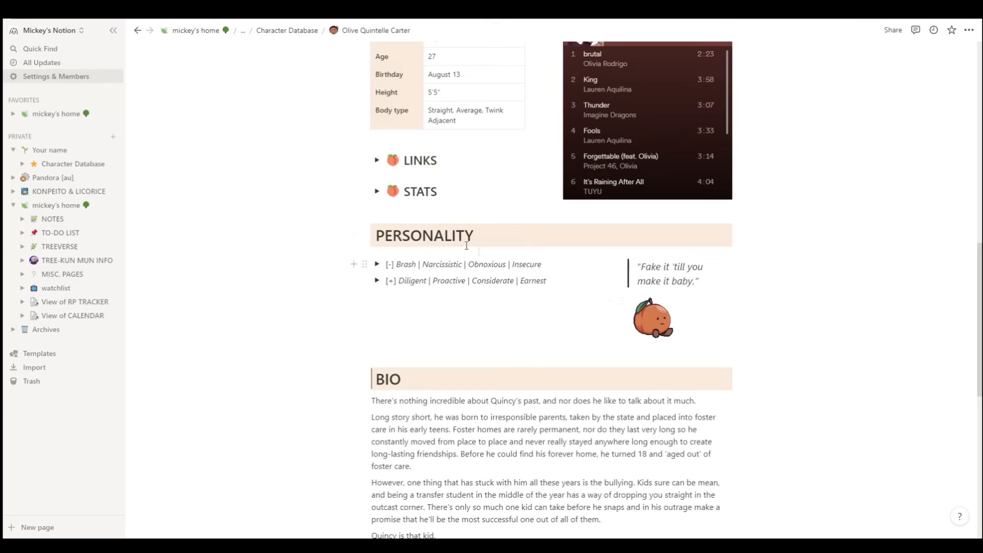
- Examine the playlist embed, quote and decorative image on the character page, and return to the TREEVERSE gallery
{"action": "scroll", "coordinate": [464, 247], "scroll_direction": "up", "scroll_amount": 4}
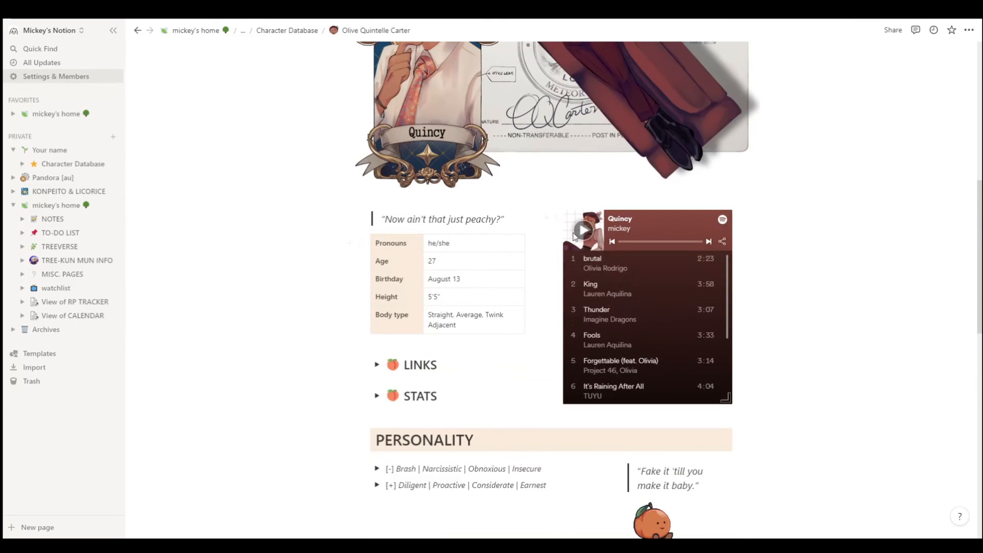
{"action": "scroll", "coordinate": [646, 317], "scroll_direction": "down", "scroll_amount": 3}
{"action": "scroll", "coordinate": [734, 414], "scroll_direction": "down", "scroll_amount": 3}
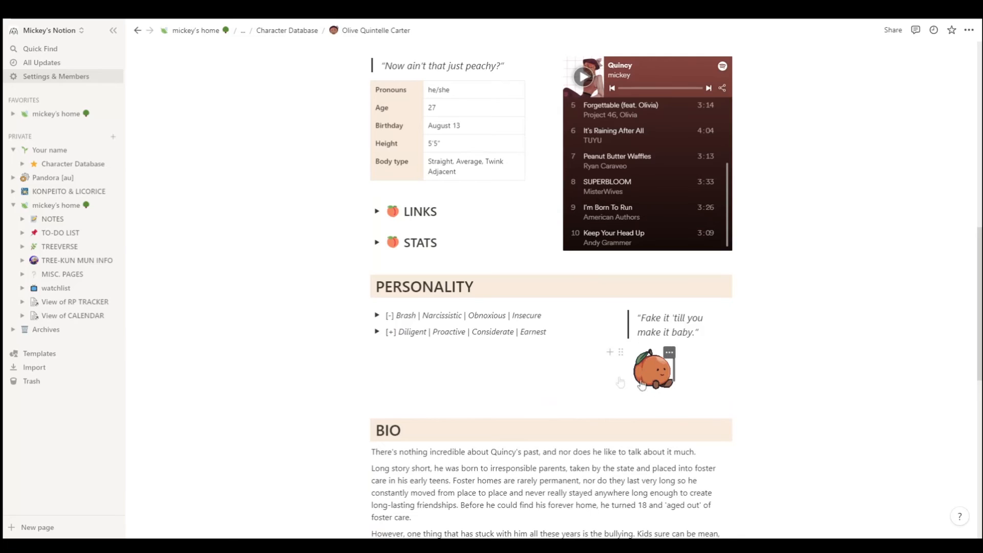
{"action": "scroll", "coordinate": [642, 385], "scroll_direction": "down", "scroll_amount": 4}
{"action": "scroll", "coordinate": [461, 256], "scroll_direction": "up", "scroll_amount": 3}
{"action": "left_click", "coordinate": [286, 30]}
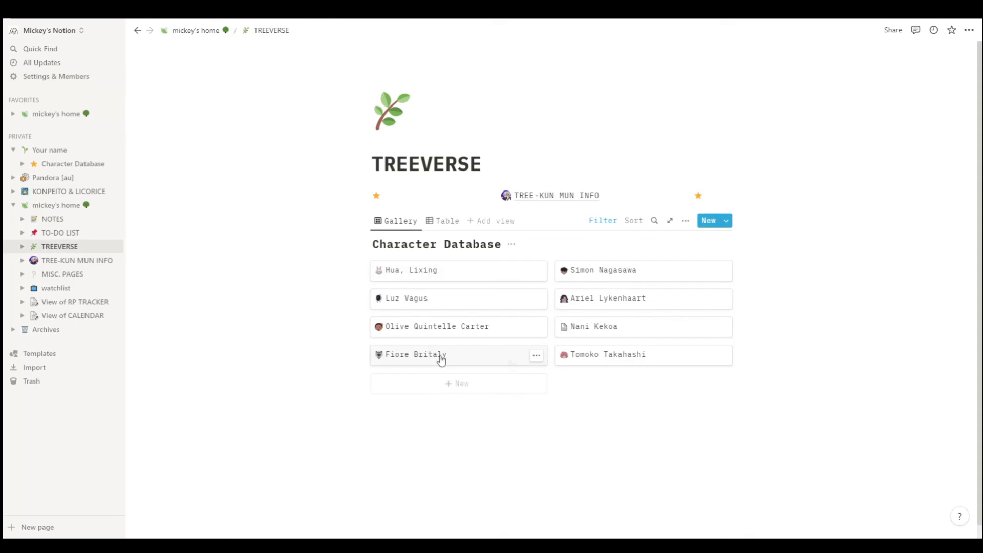
- Open the gallery's last character card as a full page and examine its banner, tag headings, info table and playlist embed
{"action": "left_click", "coordinate": [592, 362]}
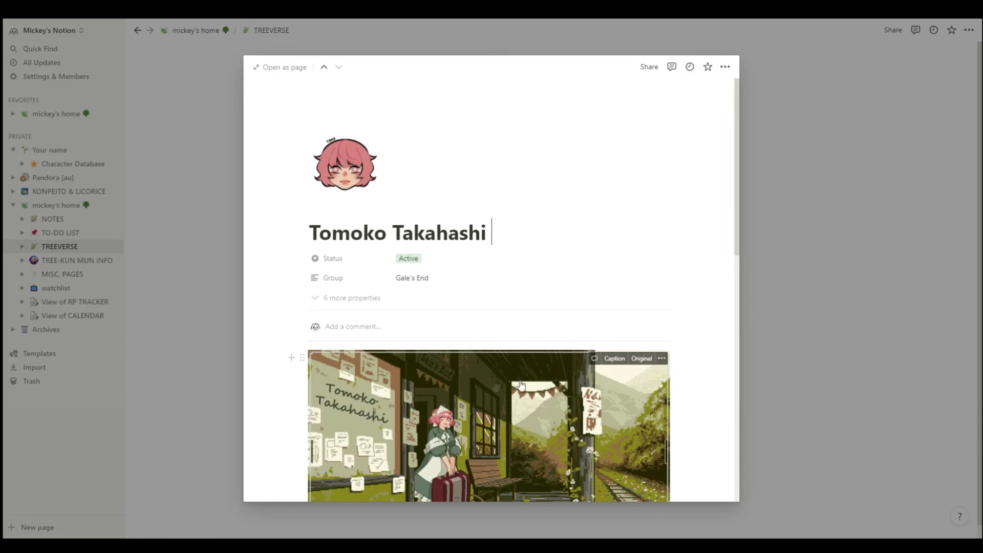
{"action": "scroll", "coordinate": [351, 333], "scroll_direction": "down", "scroll_amount": 3}
{"action": "scroll", "coordinate": [303, 280], "scroll_direction": "down", "scroll_amount": 4}
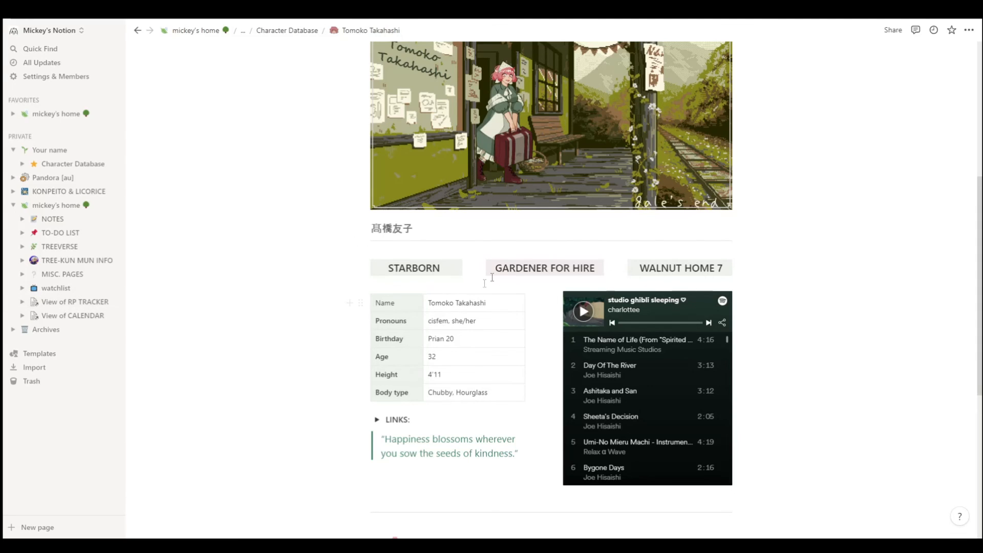
{"action": "scroll", "coordinate": [364, 293], "scroll_direction": "down", "scroll_amount": 1}
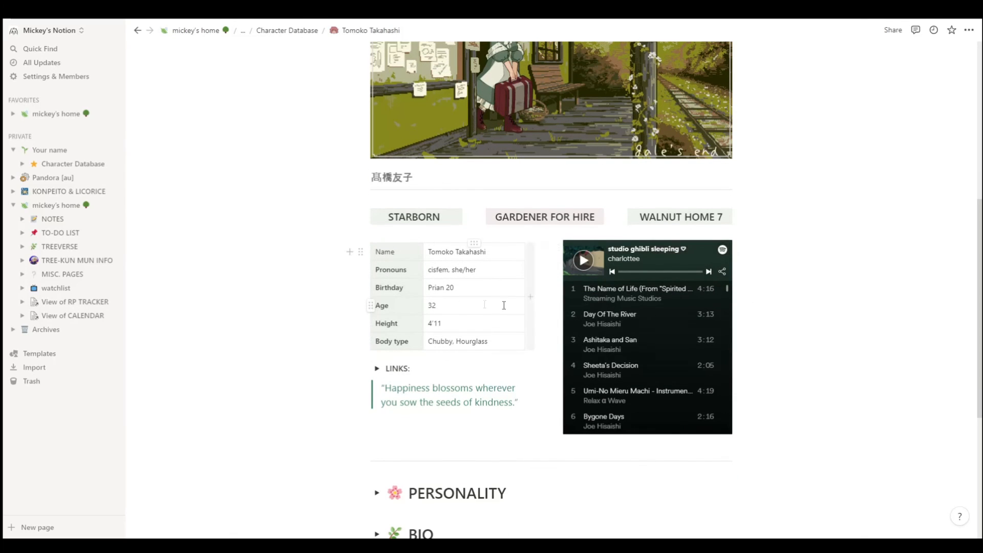
{"action": "scroll", "coordinate": [565, 311], "scroll_direction": "down", "scroll_amount": 2}
{"action": "scroll", "coordinate": [564, 311], "scroll_direction": "up", "scroll_amount": 2}
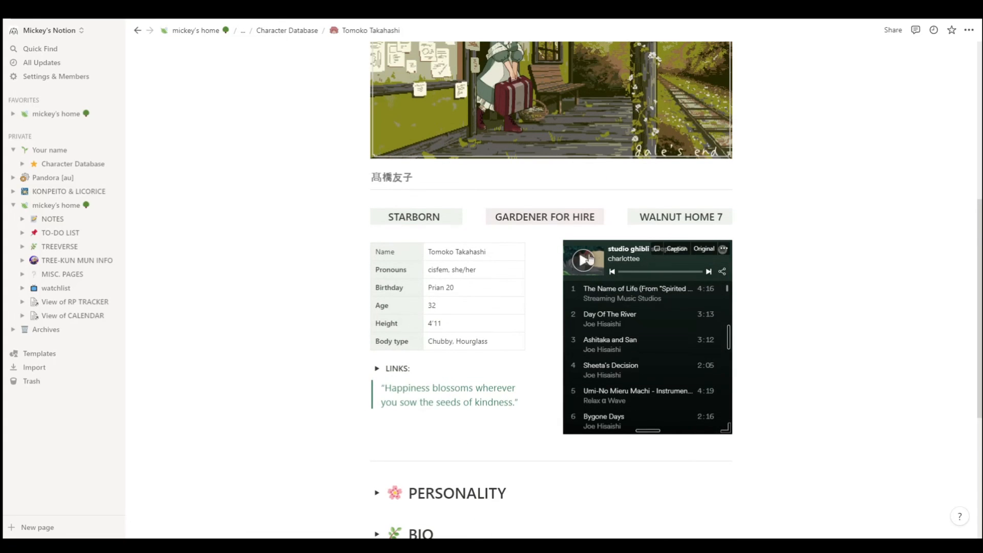
{"action": "scroll", "coordinate": [543, 358], "scroll_direction": "down", "scroll_amount": 3}
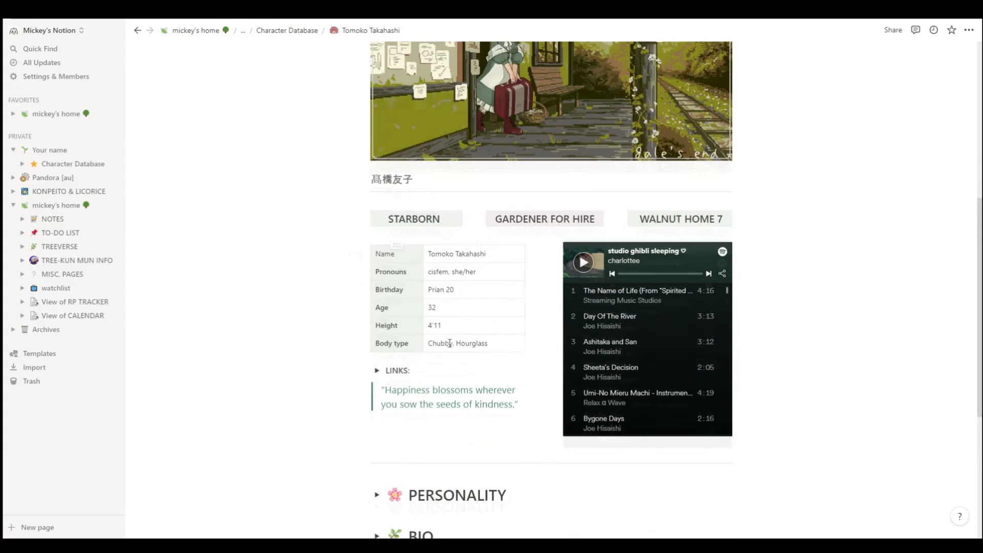
- Expand and collapse the PERSONALITY and BIO toggle headings on the character page to examine their contents
{"action": "scroll", "coordinate": [446, 332], "scroll_direction": "down", "scroll_amount": 2}
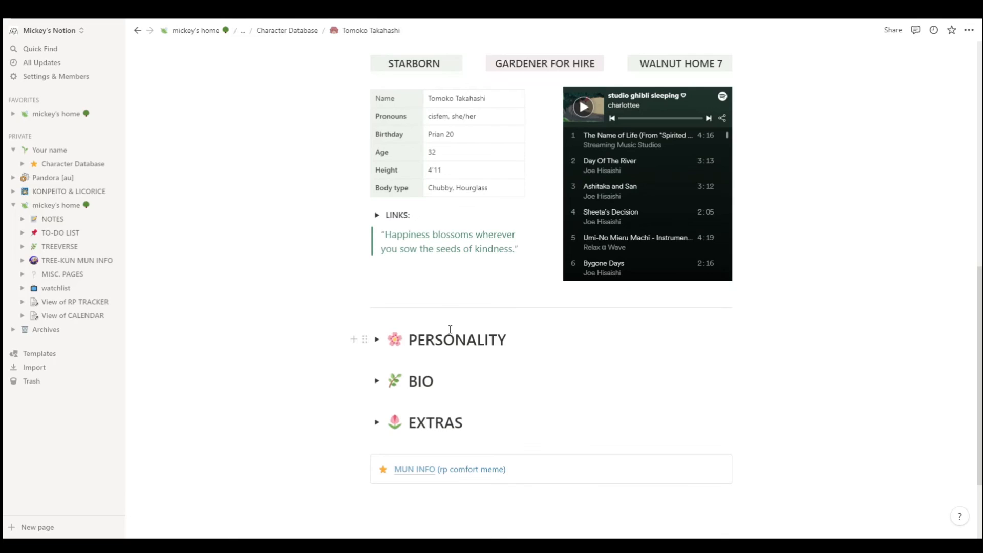
{"action": "left_click", "coordinate": [377, 290]}
{"action": "left_click", "coordinate": [378, 289]}
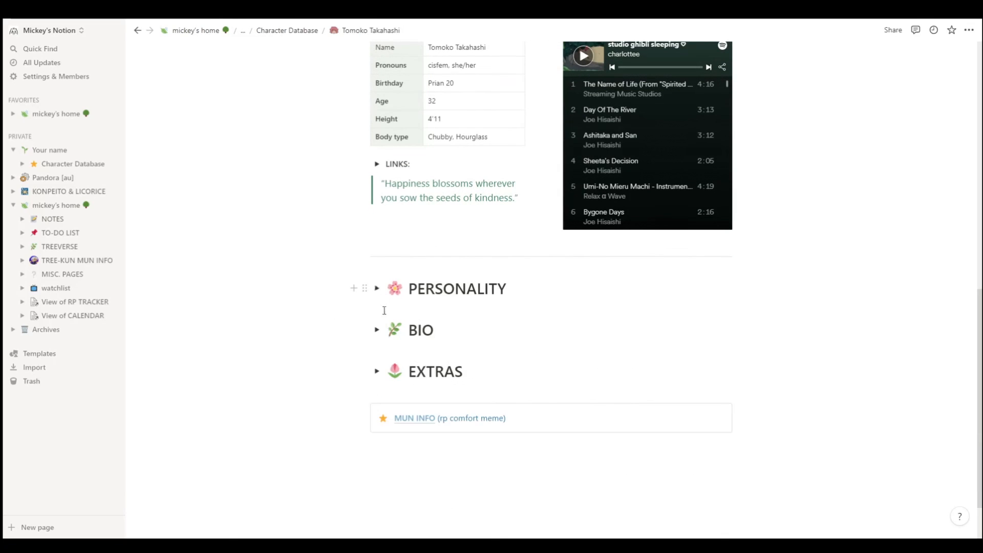
{"action": "left_click", "coordinate": [377, 330]}
{"action": "left_click", "coordinate": [376, 330]}
{"action": "scroll", "coordinate": [384, 358], "scroll_direction": "down", "scroll_amount": 1}
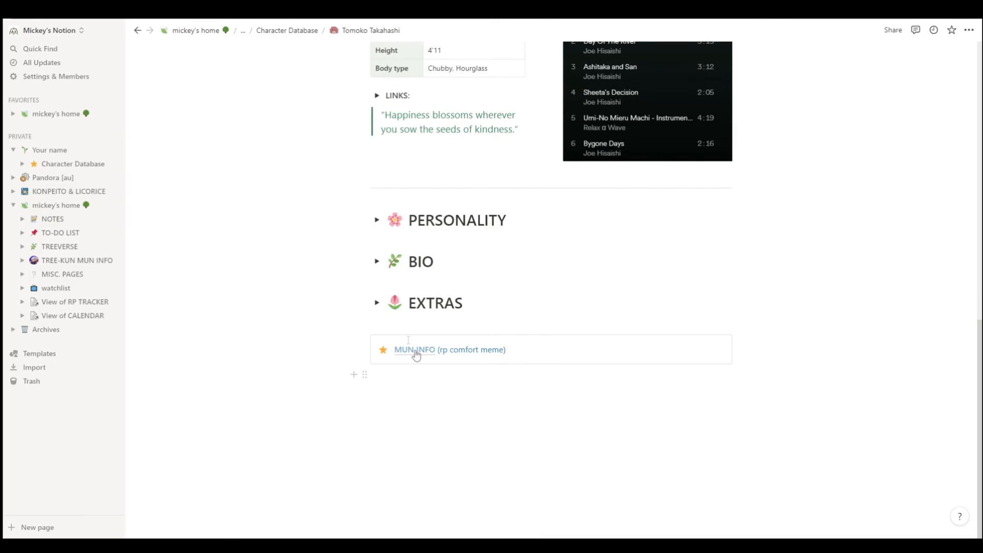
- Open the page linked as MUN INFO in the bottom callout and examine its profile table, KEY callout and BASIC, ROMANCE and DRAMATICS toggle lists
{"action": "mouse_move", "coordinate": [416, 353]}
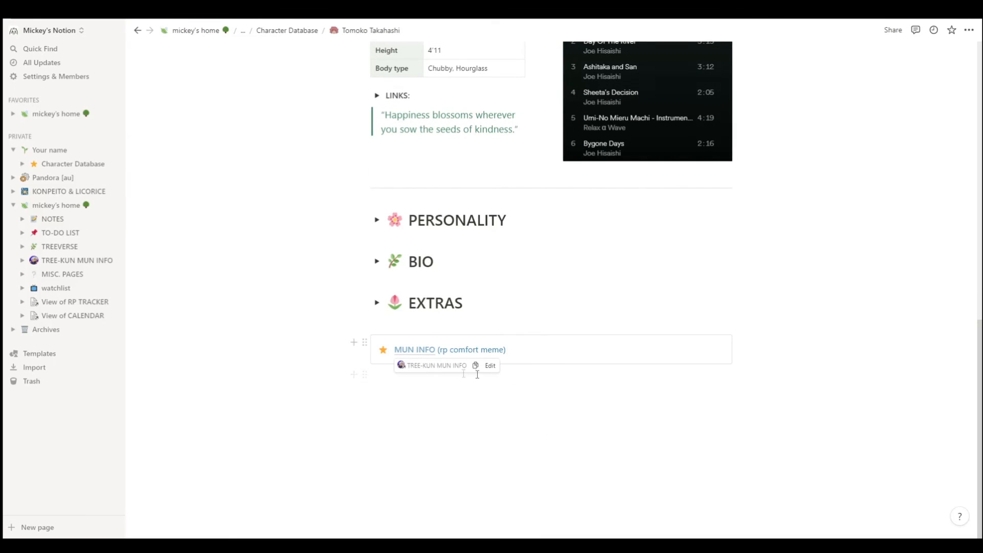
{"action": "left_click", "coordinate": [428, 352]}
{"action": "scroll", "coordinate": [494, 397], "scroll_direction": "down", "scroll_amount": 5}
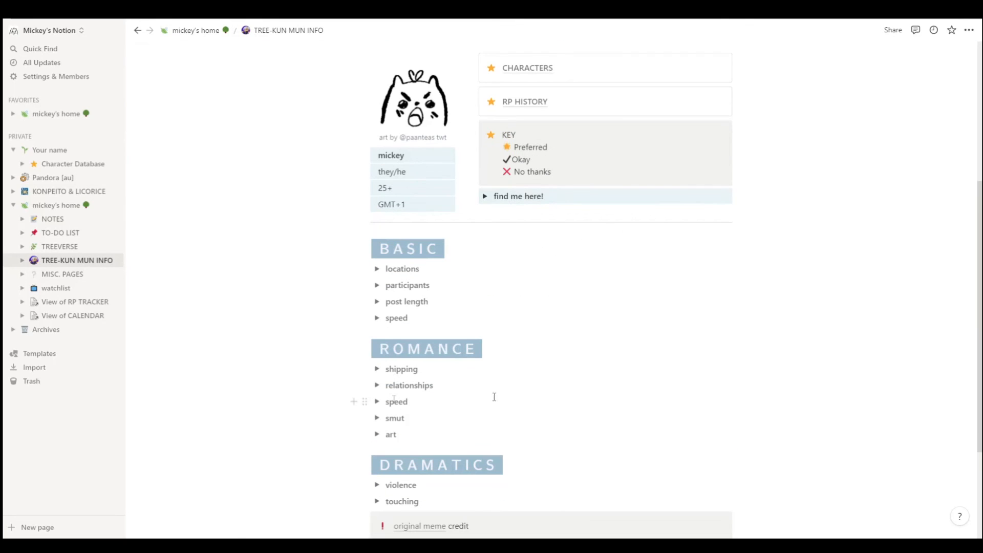
{"action": "scroll", "coordinate": [505, 300], "scroll_direction": "up", "scroll_amount": 2}
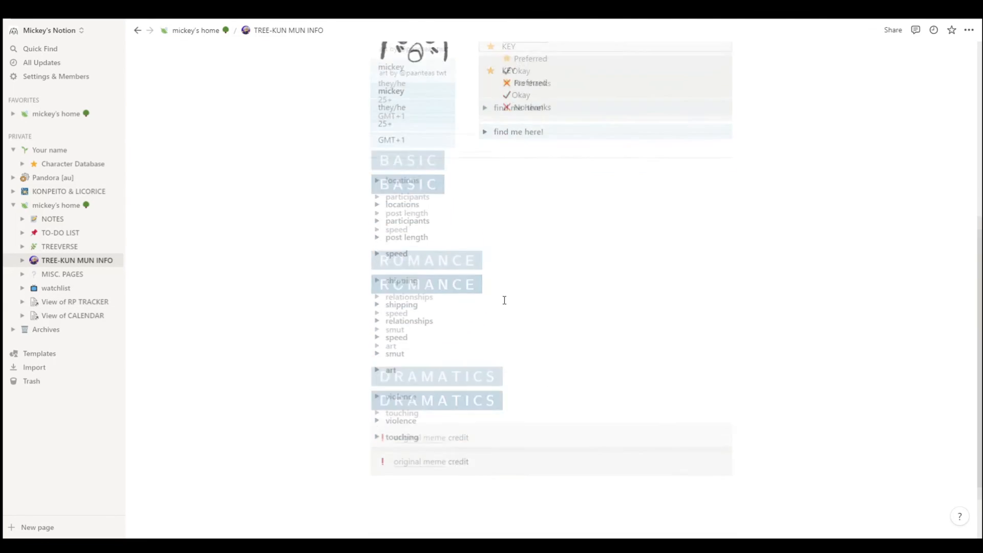
{"action": "scroll", "coordinate": [454, 300], "scroll_direction": "down", "scroll_amount": 3}
{"action": "scroll", "coordinate": [568, 355], "scroll_direction": "up", "scroll_amount": 6}
{"action": "scroll", "coordinate": [436, 390], "scroll_direction": "down", "scroll_amount": 3}
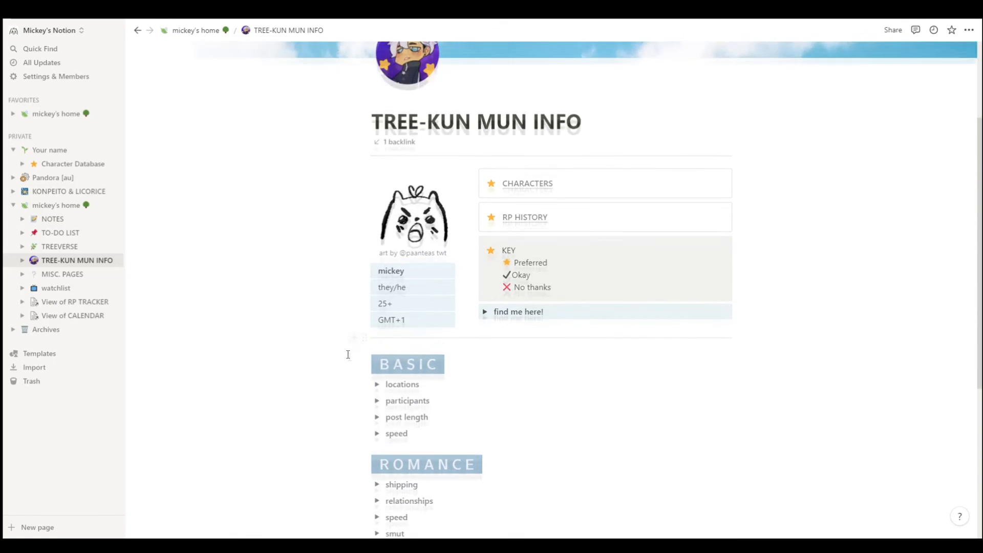
{"action": "scroll", "coordinate": [521, 421], "scroll_direction": "up", "scroll_amount": 2}
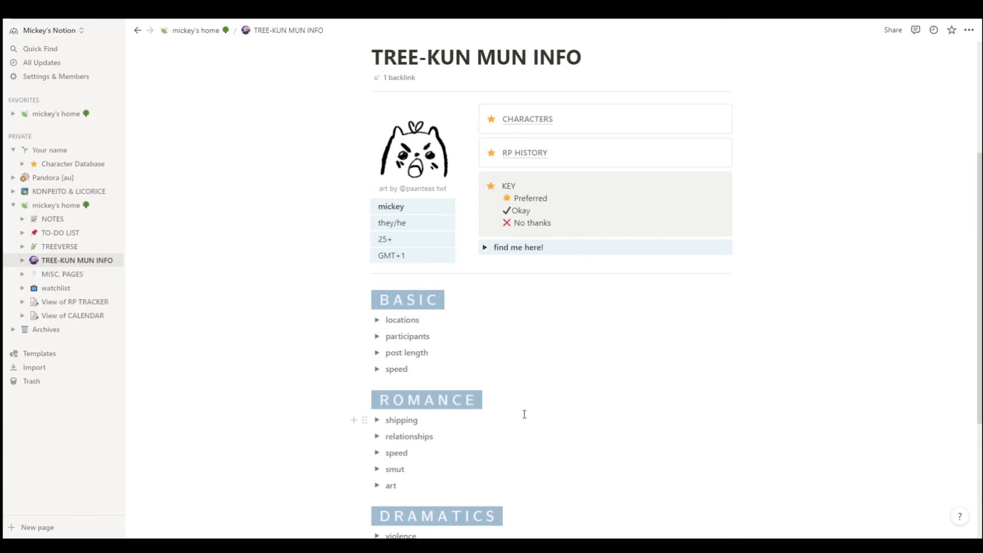
- Examine the original meme credit callout below DRAMATICS and the find me here! links beside the profile table
{"action": "scroll", "coordinate": [597, 346], "scroll_direction": "up", "scroll_amount": 2}
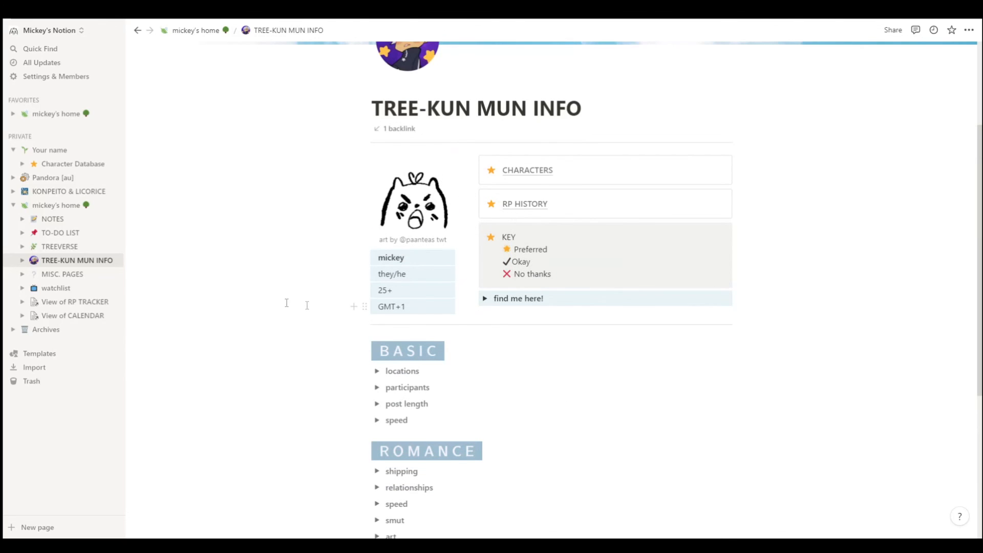
{"action": "scroll", "coordinate": [430, 293], "scroll_direction": "down", "scroll_amount": 3}
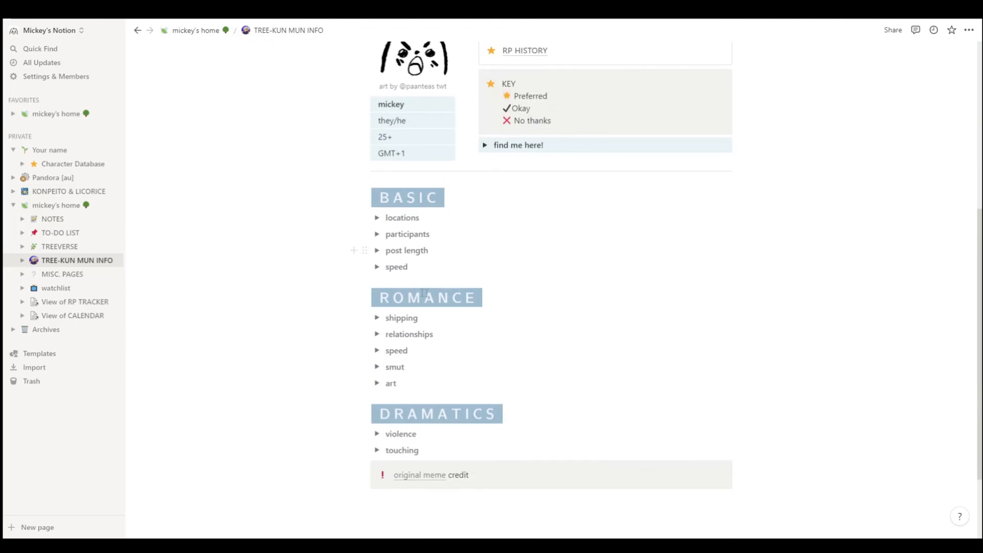
{"action": "scroll", "coordinate": [428, 448], "scroll_direction": "down", "scroll_amount": 2}
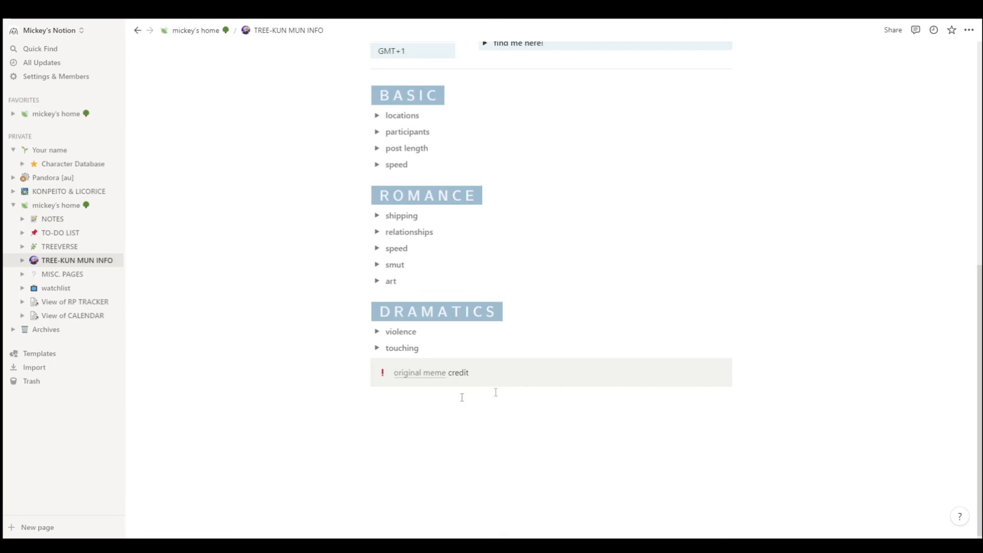
{"action": "mouse_move", "coordinate": [323, 357]}
{"action": "left_mouse_down"}
{"action": "mouse_move", "coordinate": [828, 392]}
{"action": "mouse_move", "coordinate": [792, 409]}
{"action": "left_mouse_up"}
{"action": "scroll", "coordinate": [615, 333], "scroll_direction": "up", "scroll_amount": 4}
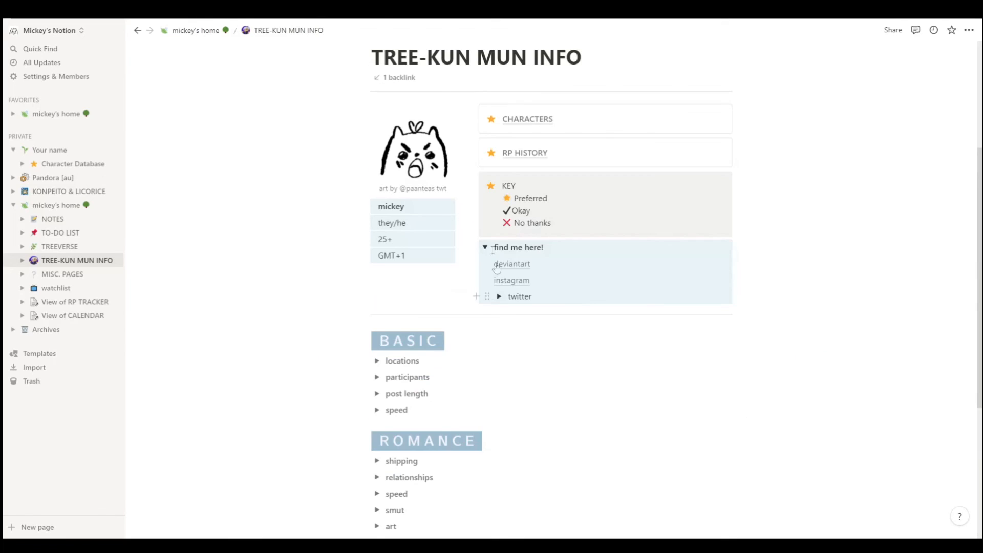